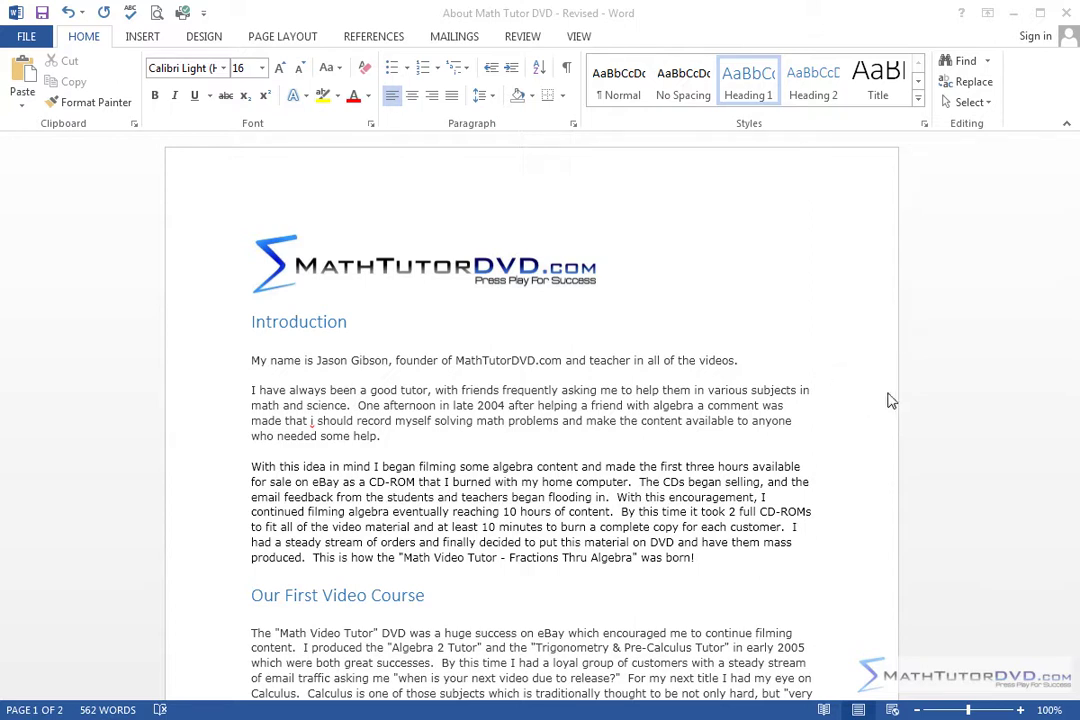
# Step: Insert the missing spacing between "rate." and "I pride myself" in the New Website Design paragraph
pyautogui.click(841, 366)
pyautogui.scroll(-3, 827, 475)
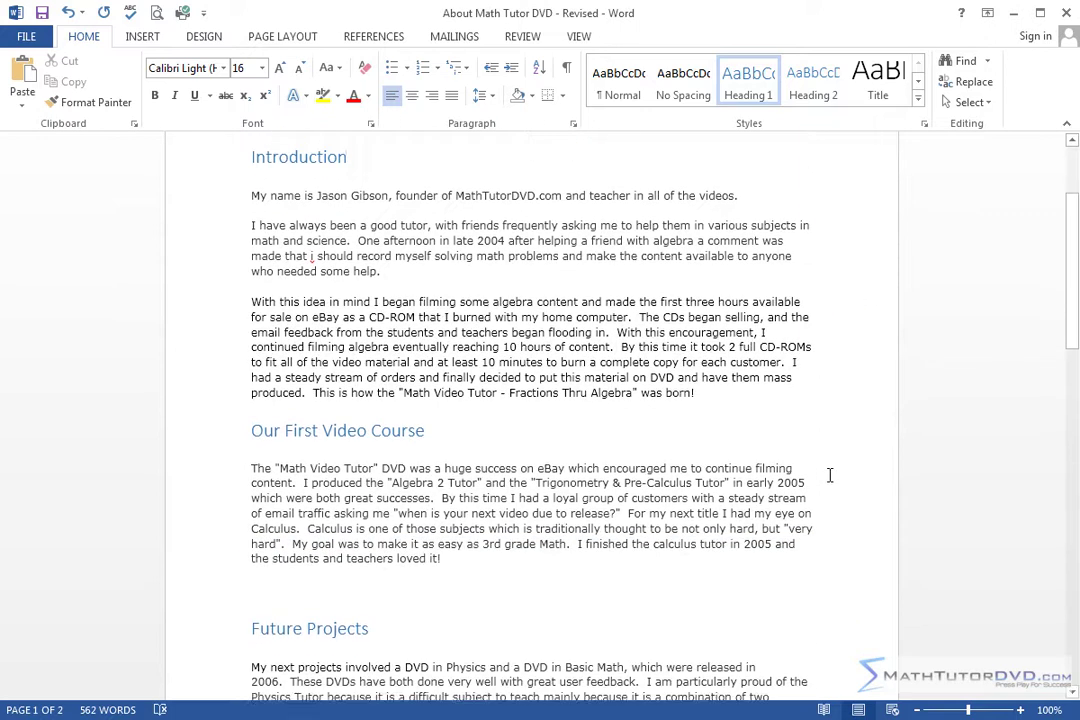
pyautogui.scroll(-8, 829, 469)
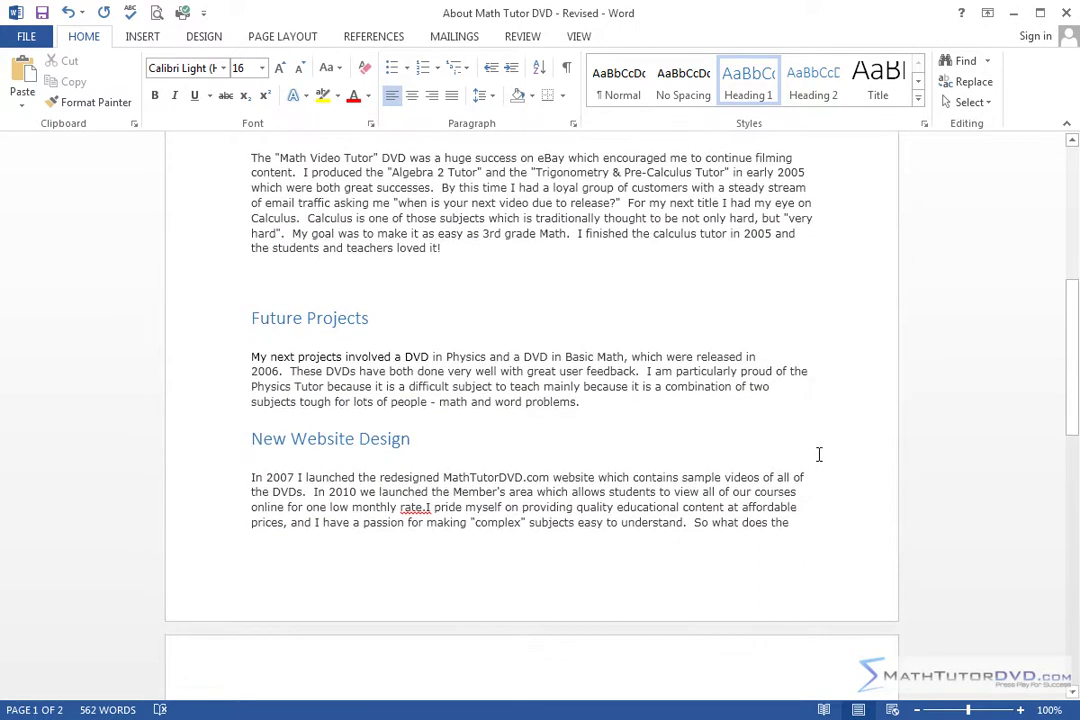
pyautogui.scroll(-2, 817, 450)
pyautogui.scroll(2, 817, 446)
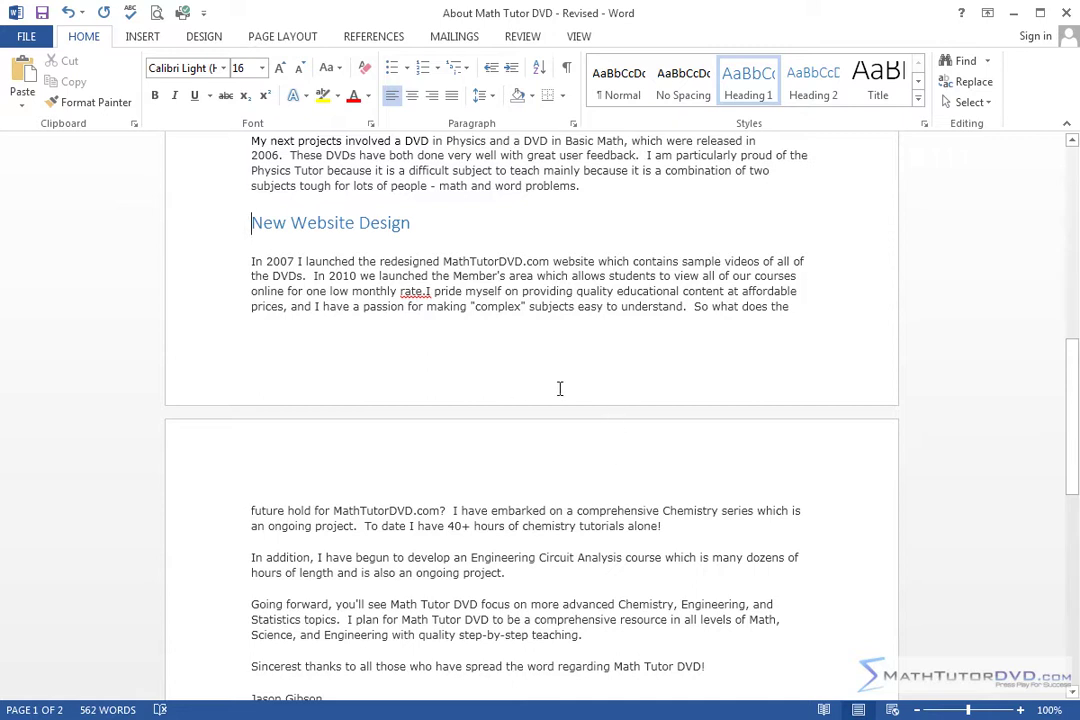
pyautogui.click(352, 290)
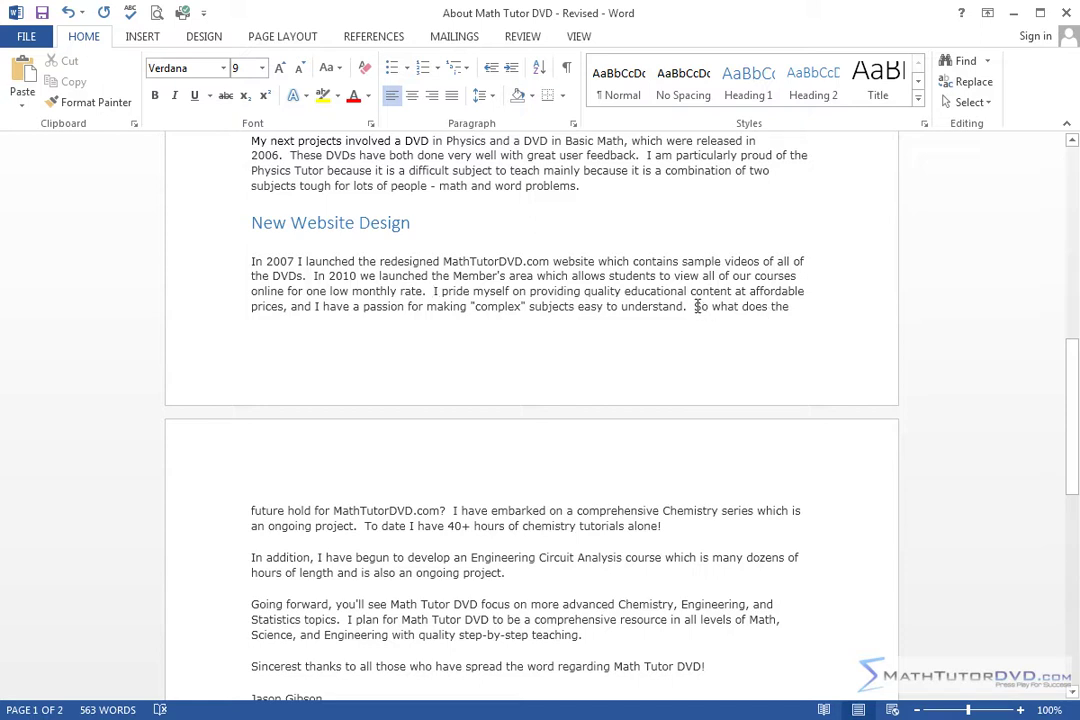
# Step: Examine how the New Website Design paragraph splits across pages one and two, from "So what does the" onward
pyautogui.moveTo(696, 306); pyautogui.dragTo(441, 511)
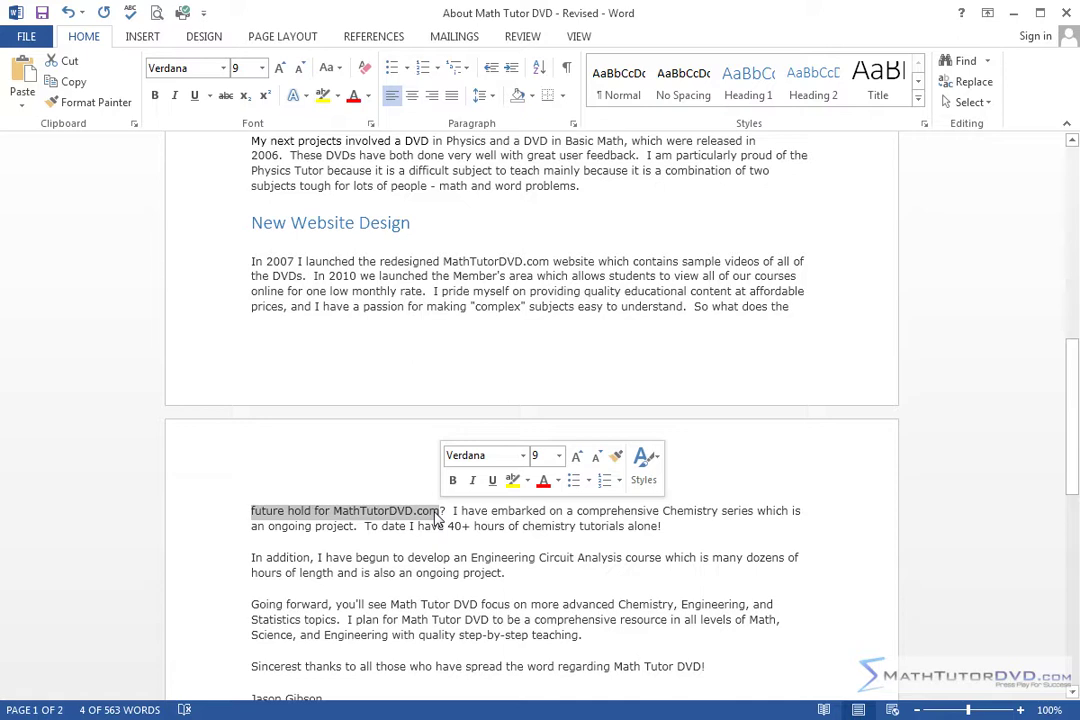
pyautogui.click(432, 511)
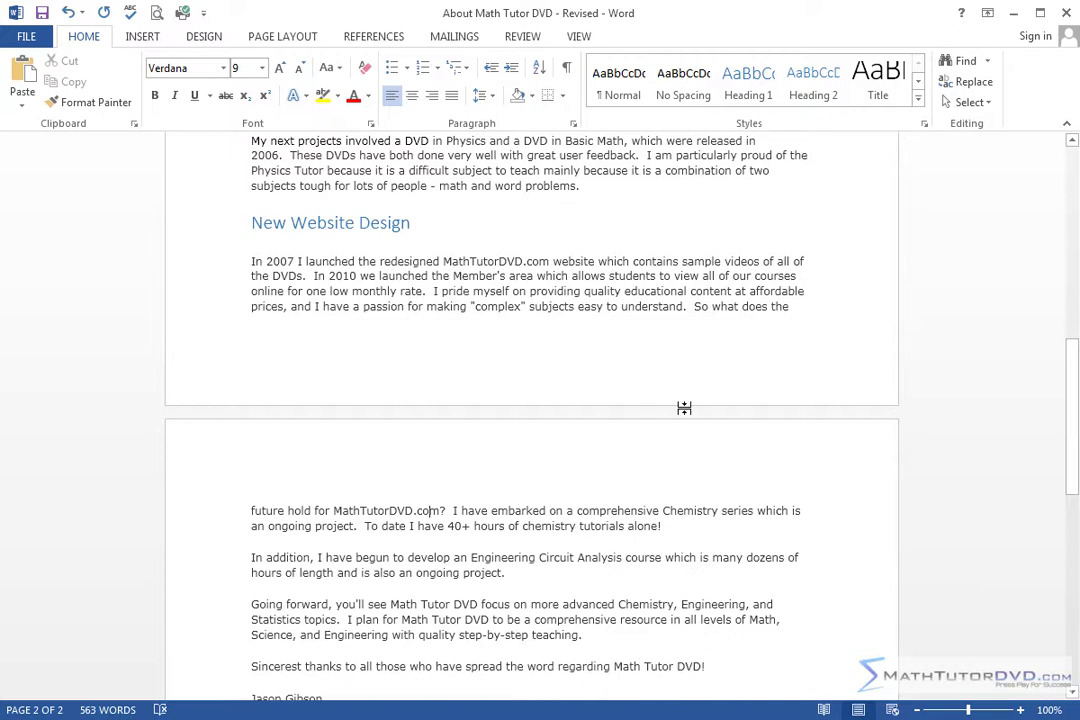
pyautogui.scroll(10, 664, 472)
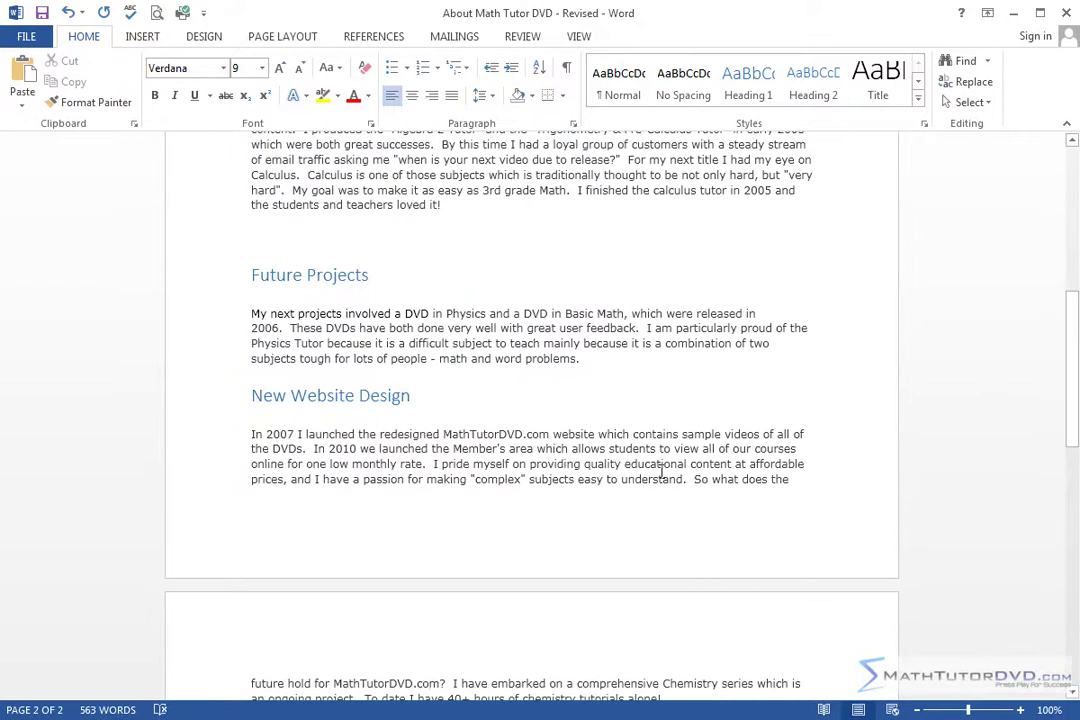
pyautogui.scroll(-10, 657, 469)
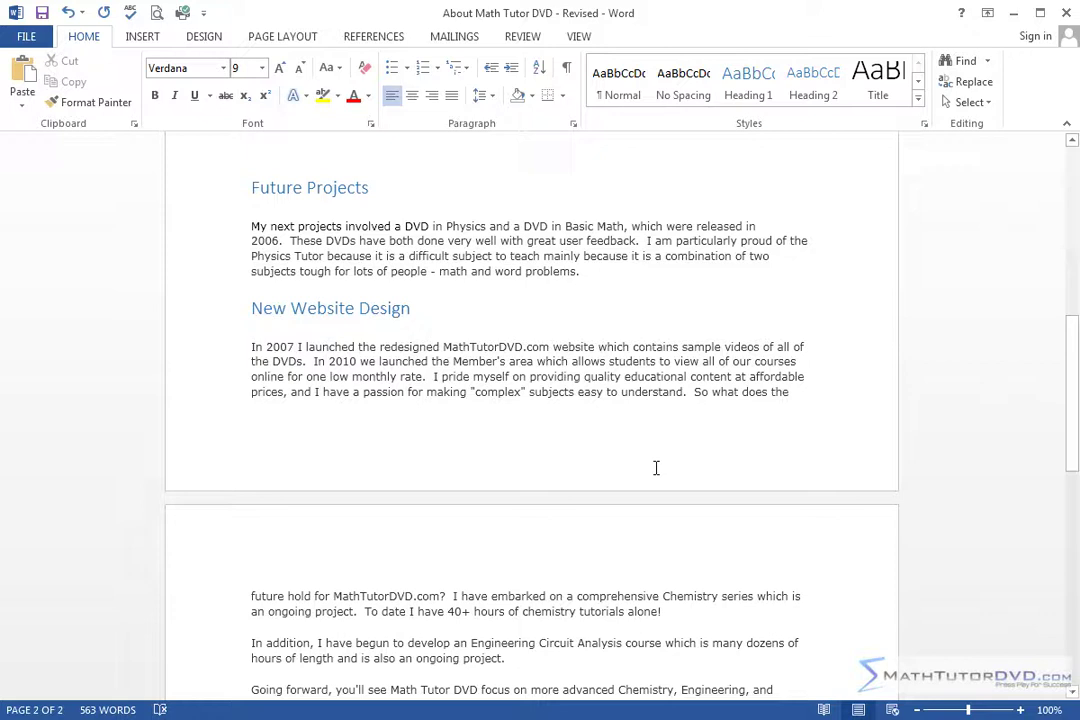
pyautogui.scroll(3, 648, 463)
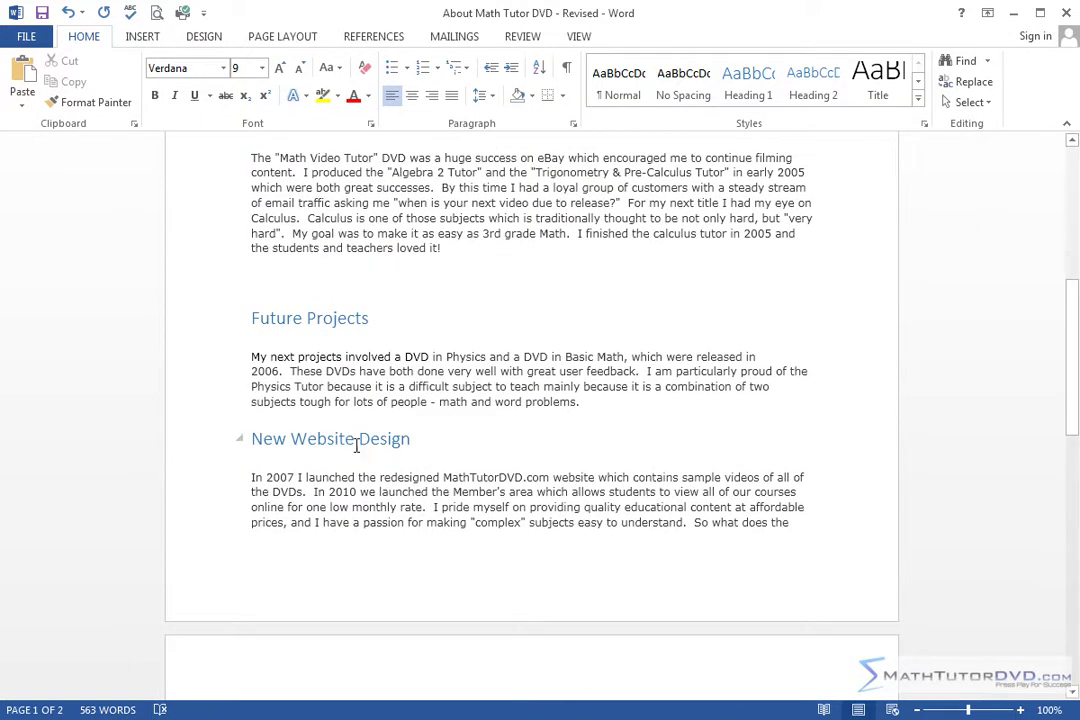
pyautogui.scroll(-7, 410, 516)
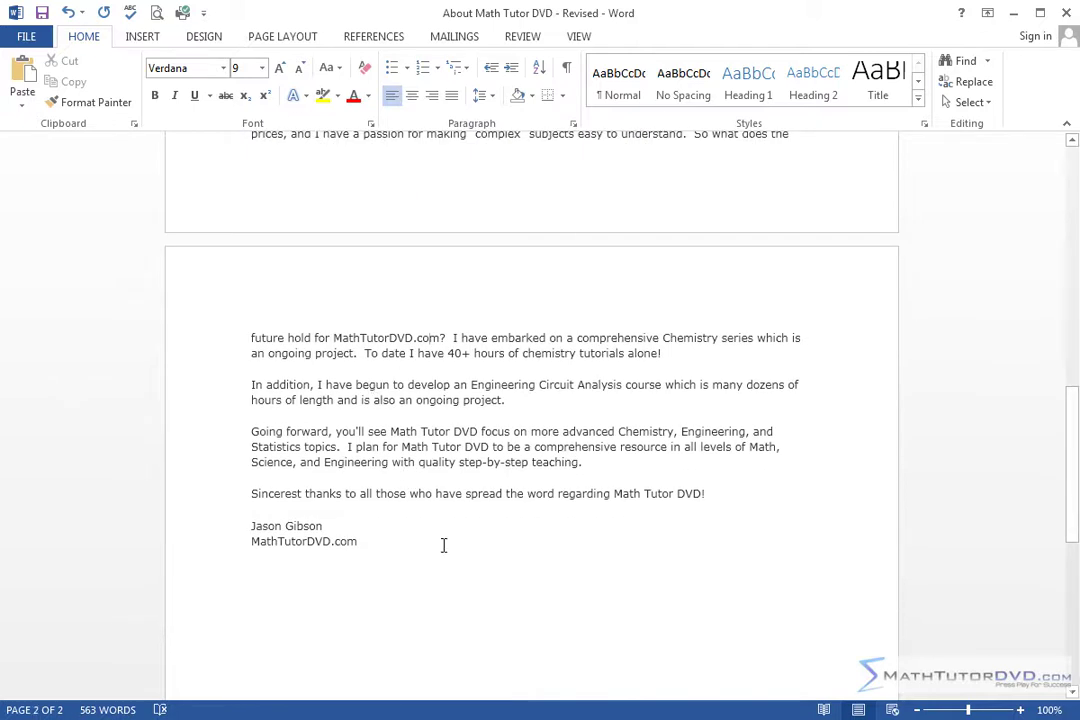
pyautogui.scroll(-8, 443, 545)
pyautogui.scroll(12, 443, 543)
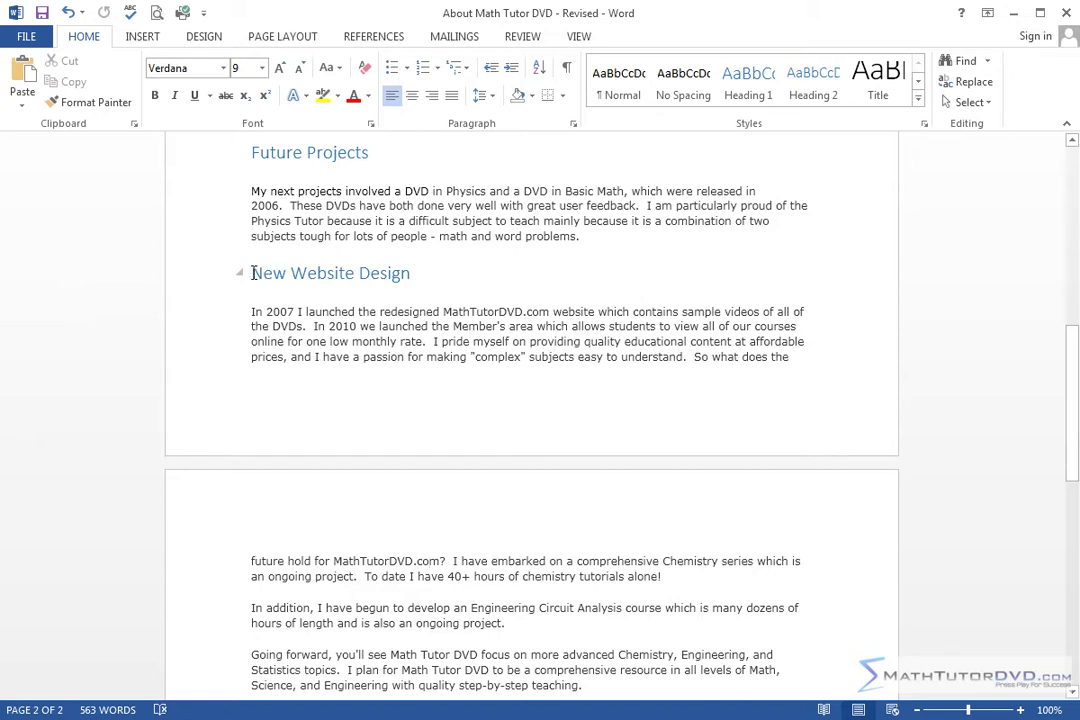
# Step: Insert a page break directly before the New Website Design heading
pyautogui.click(253, 273)
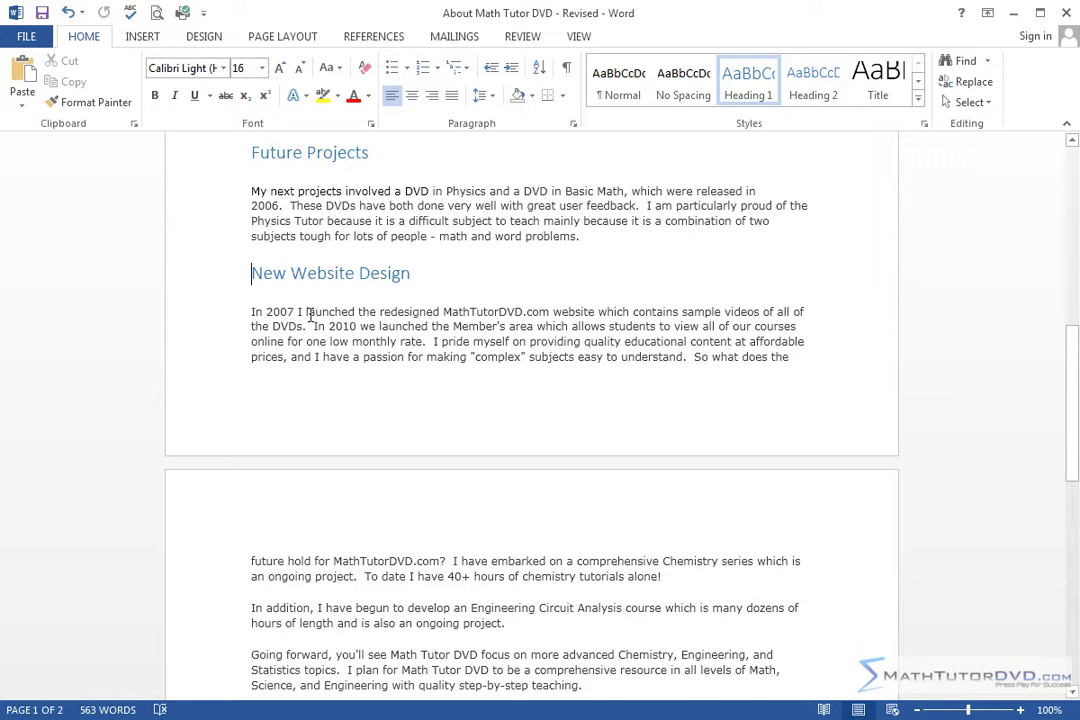
pyautogui.click(145, 40)
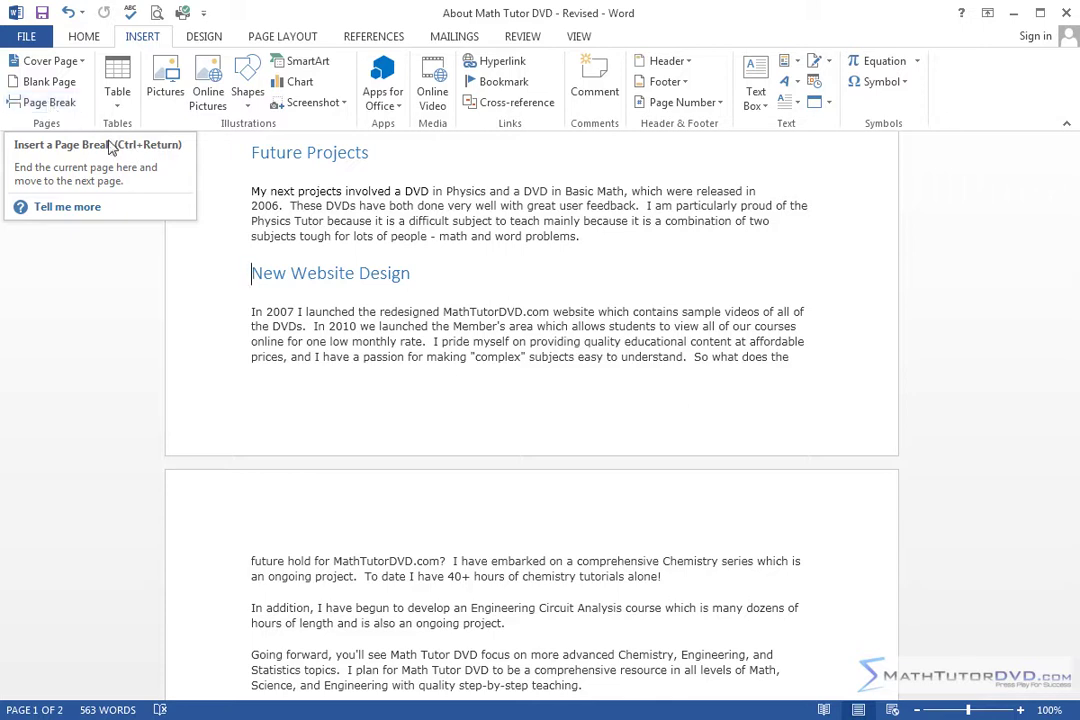
pyautogui.click(251, 274)
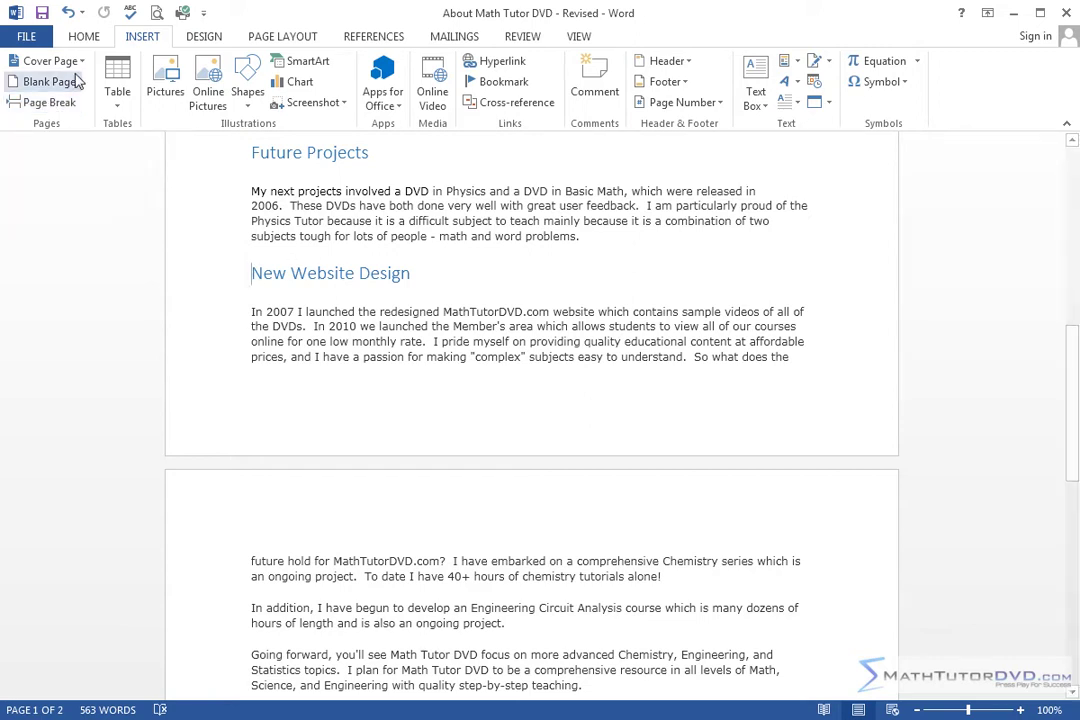
pyautogui.click(50, 106)
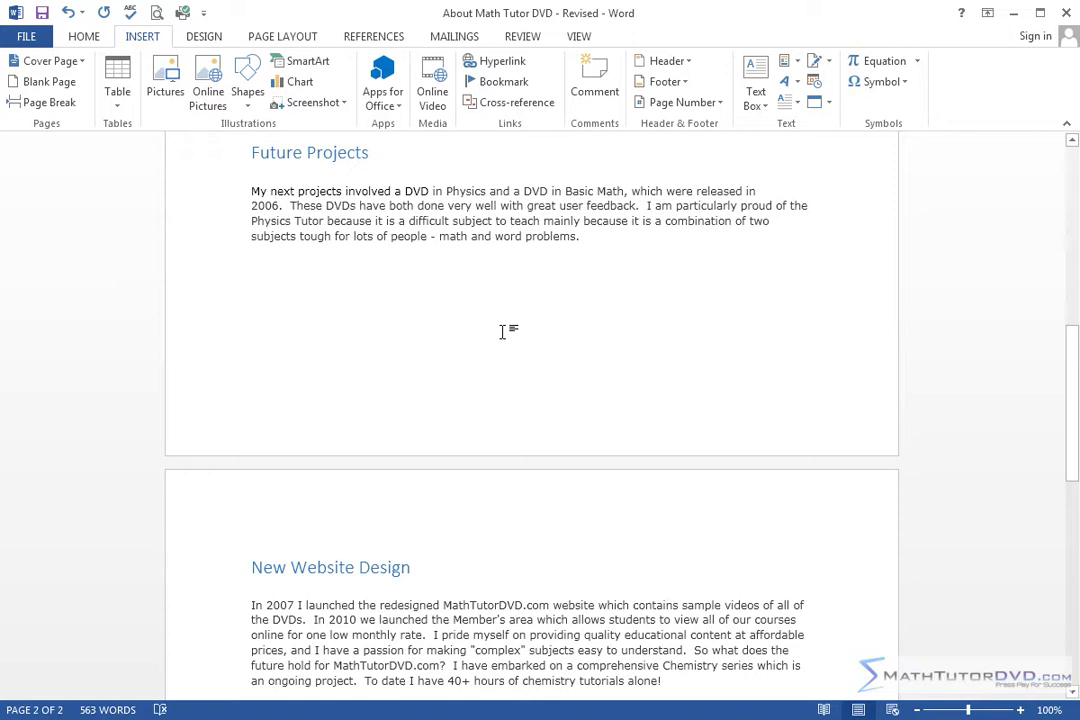
# Step: Review the layout of both pages around the page break, from the Introduction through the closing signature
pyautogui.scroll(1, 599, 472)
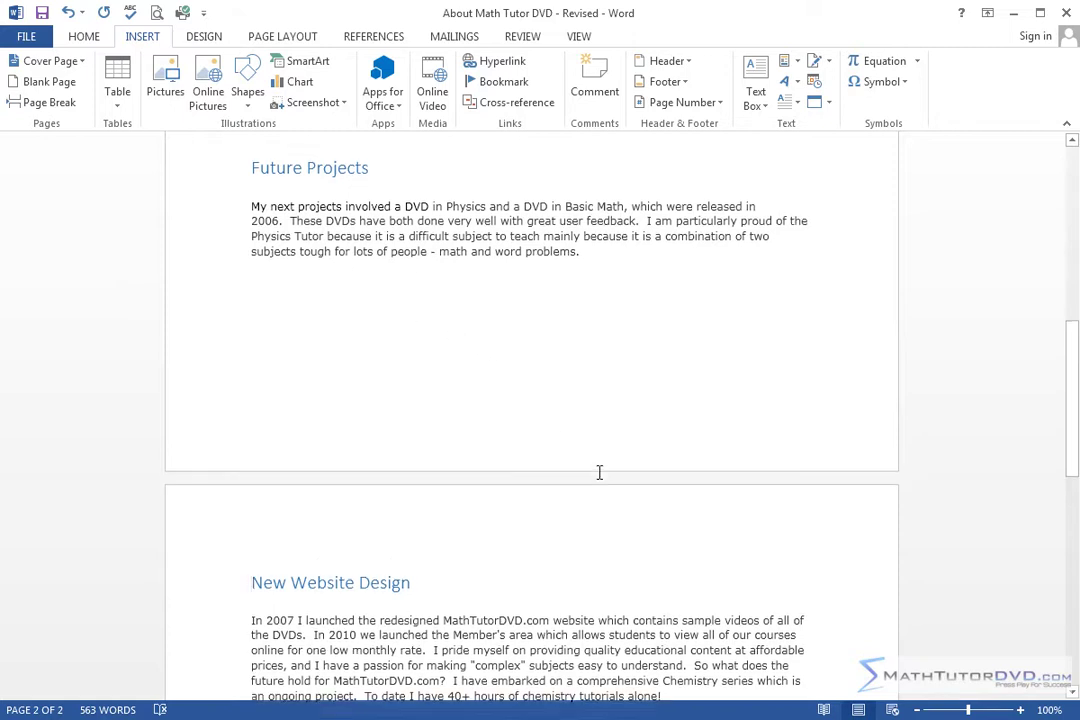
pyautogui.scroll(-6, 599, 472)
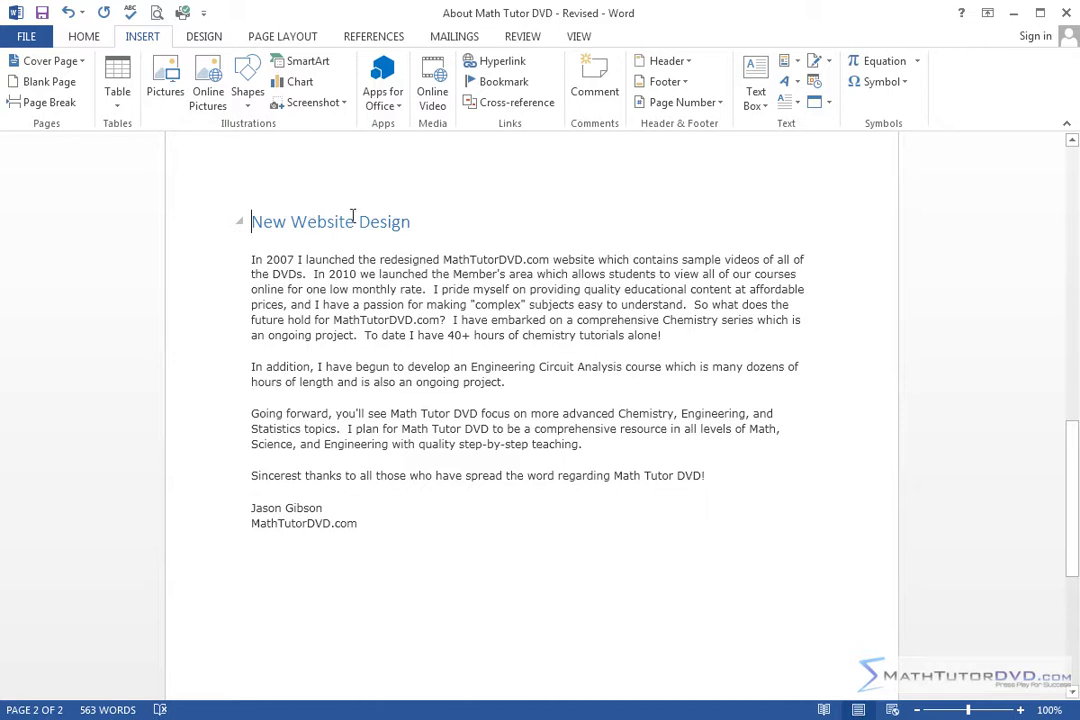
pyautogui.scroll(3, 657, 541)
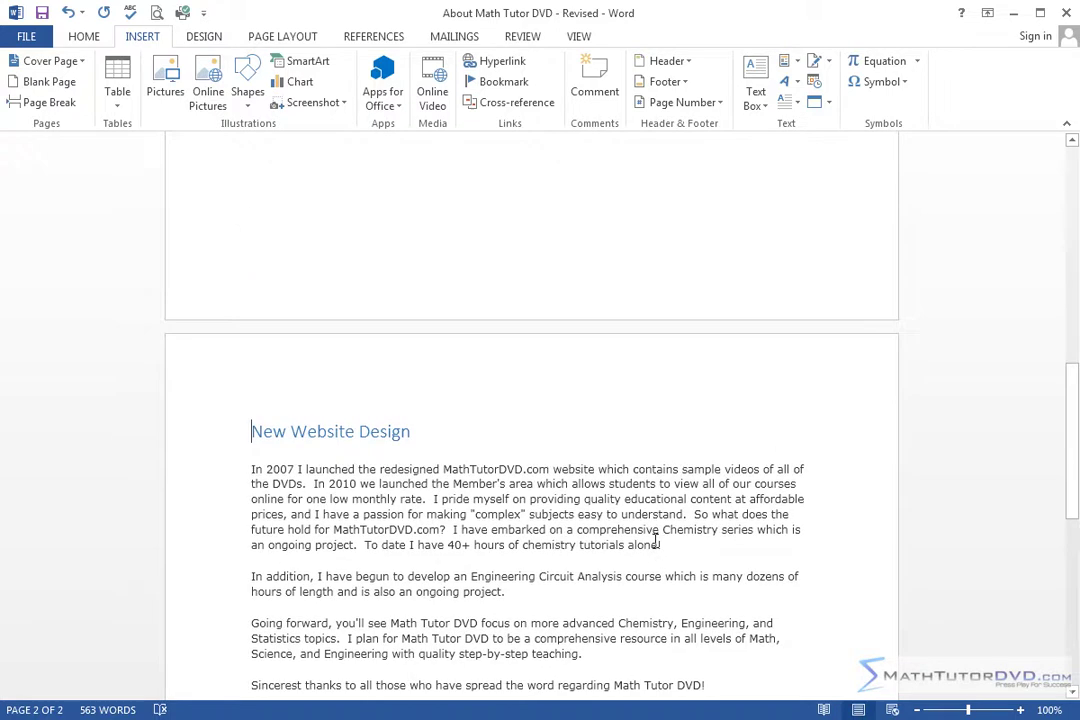
pyautogui.scroll(7, 655, 540)
pyautogui.scroll(-3, 494, 405)
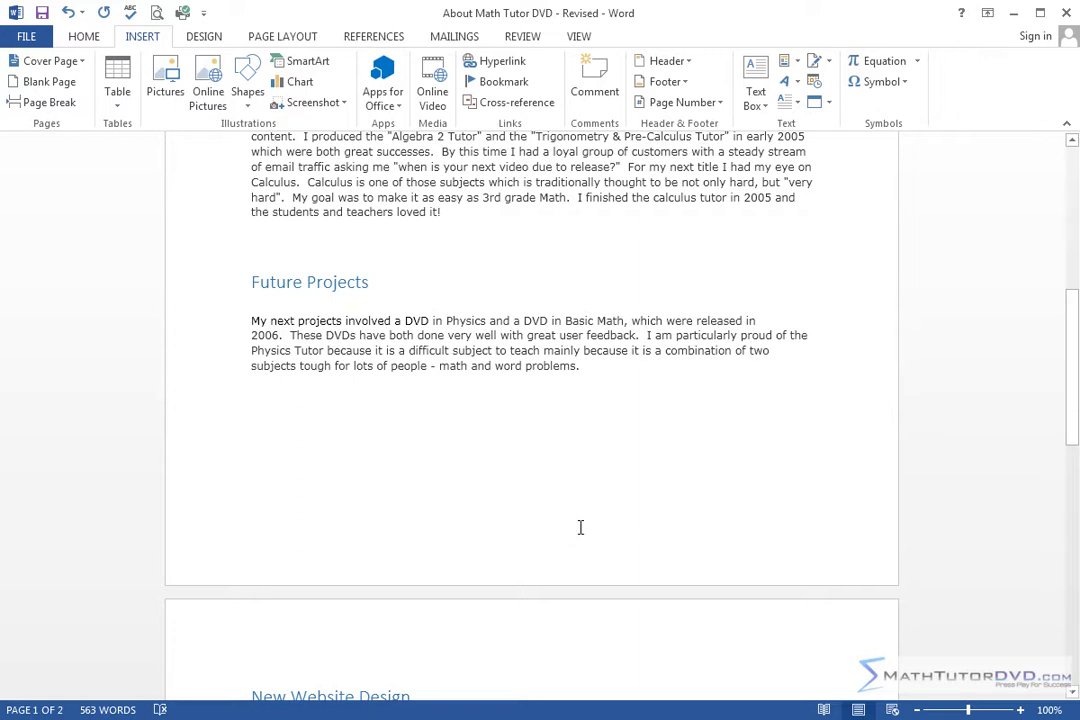
pyautogui.scroll(8, 580, 527)
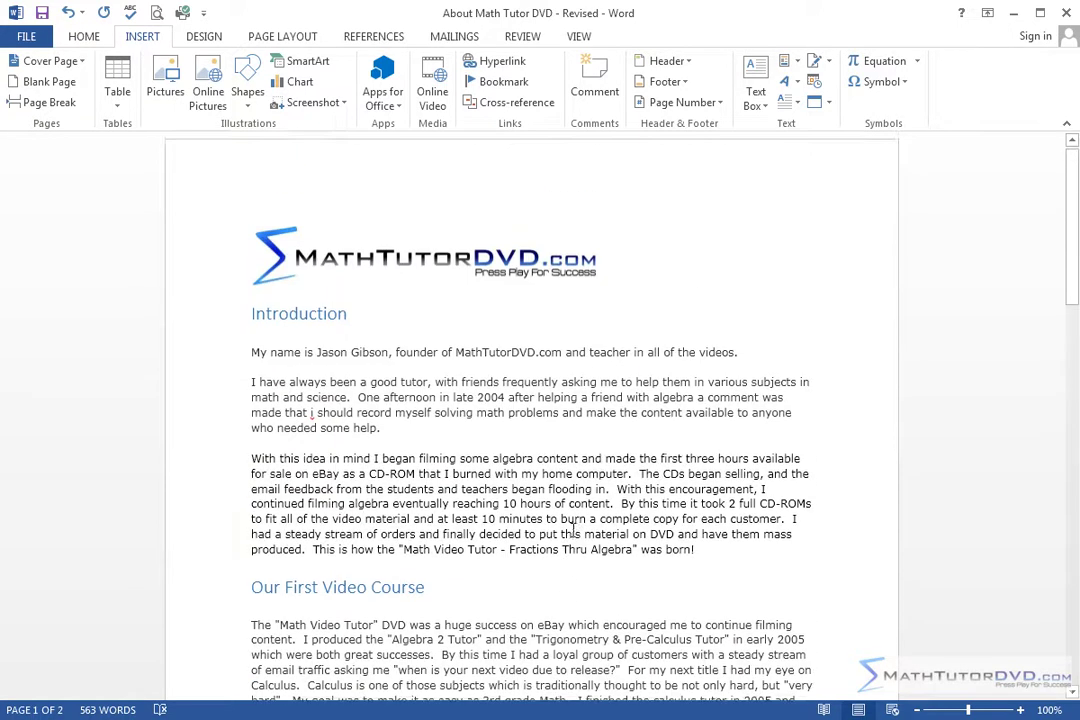
pyautogui.scroll(-7, 572, 533)
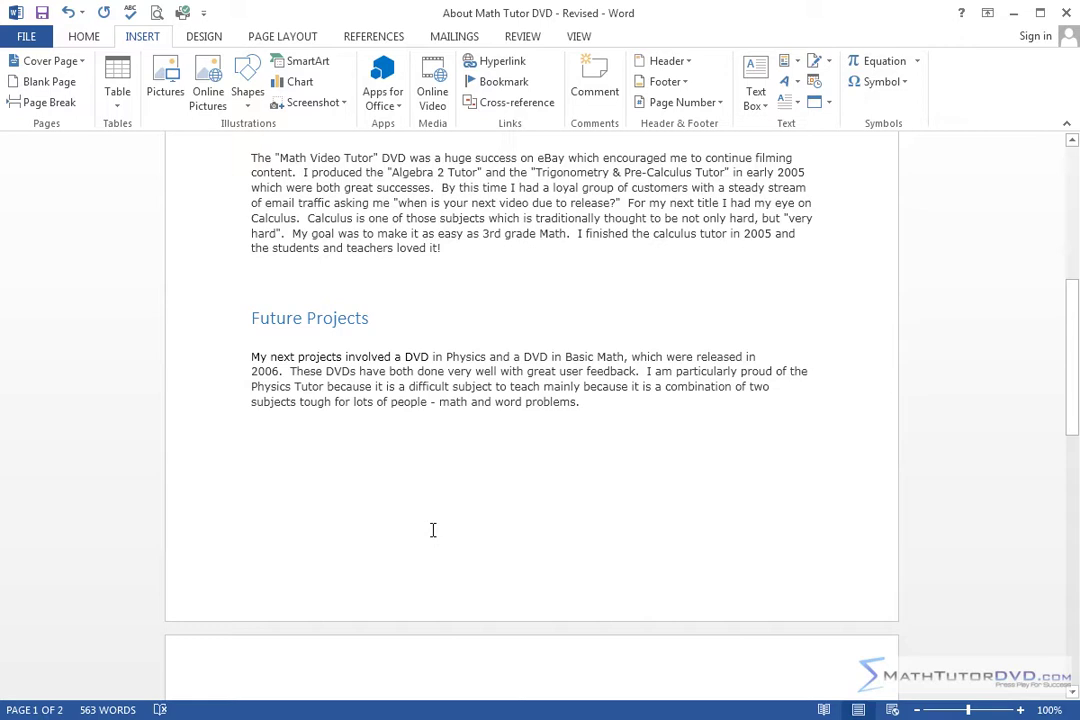
pyautogui.scroll(-1, 506, 604)
pyautogui.scroll(-6, 504, 603)
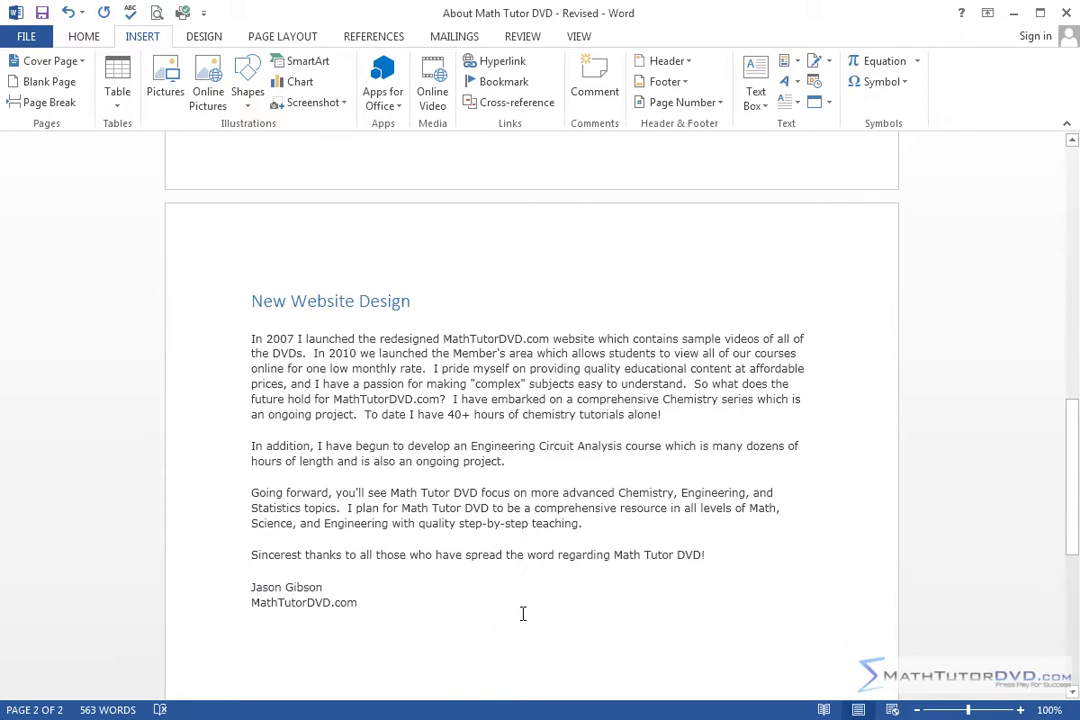
pyautogui.scroll(8, 491, 577)
pyautogui.scroll(7, 491, 577)
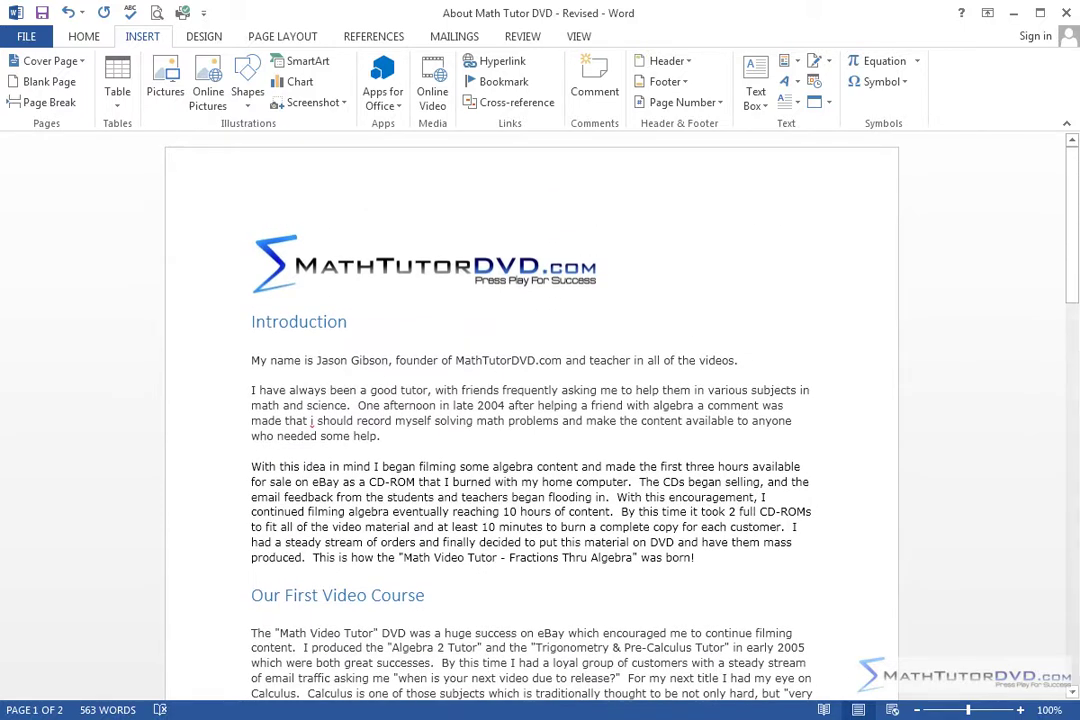
# Step: Show and hide the formatting marks to inspect the page break beneath the Future Projects paragraph
pyautogui.click(84, 36)
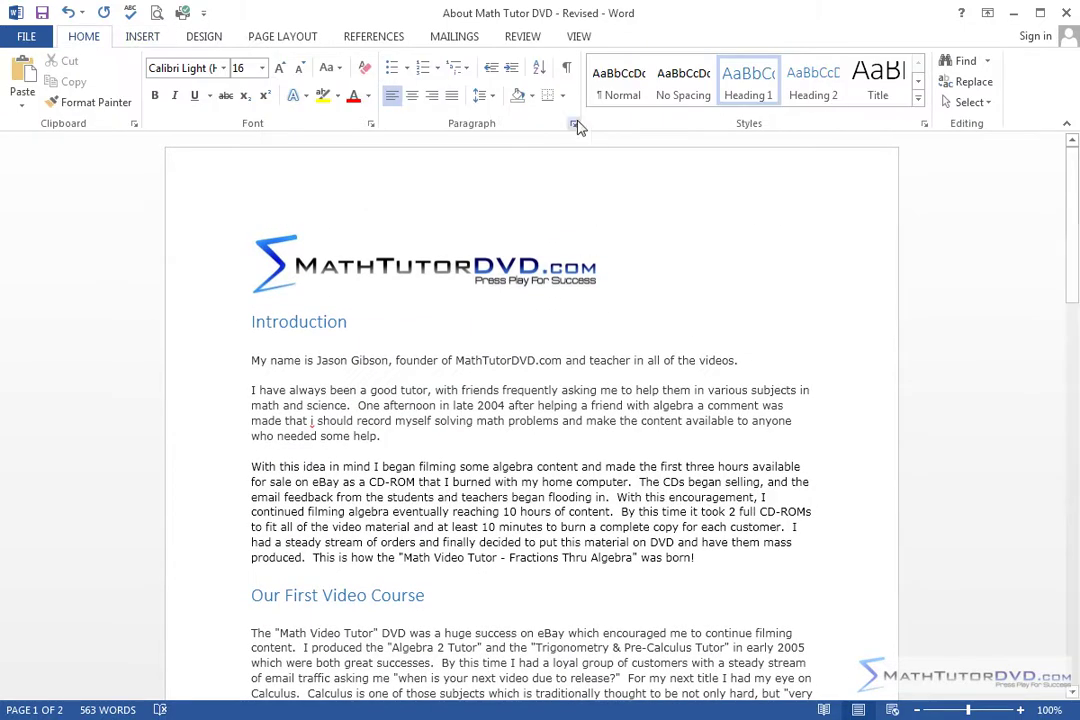
pyautogui.click(566, 68)
pyautogui.scroll(-7, 509, 510)
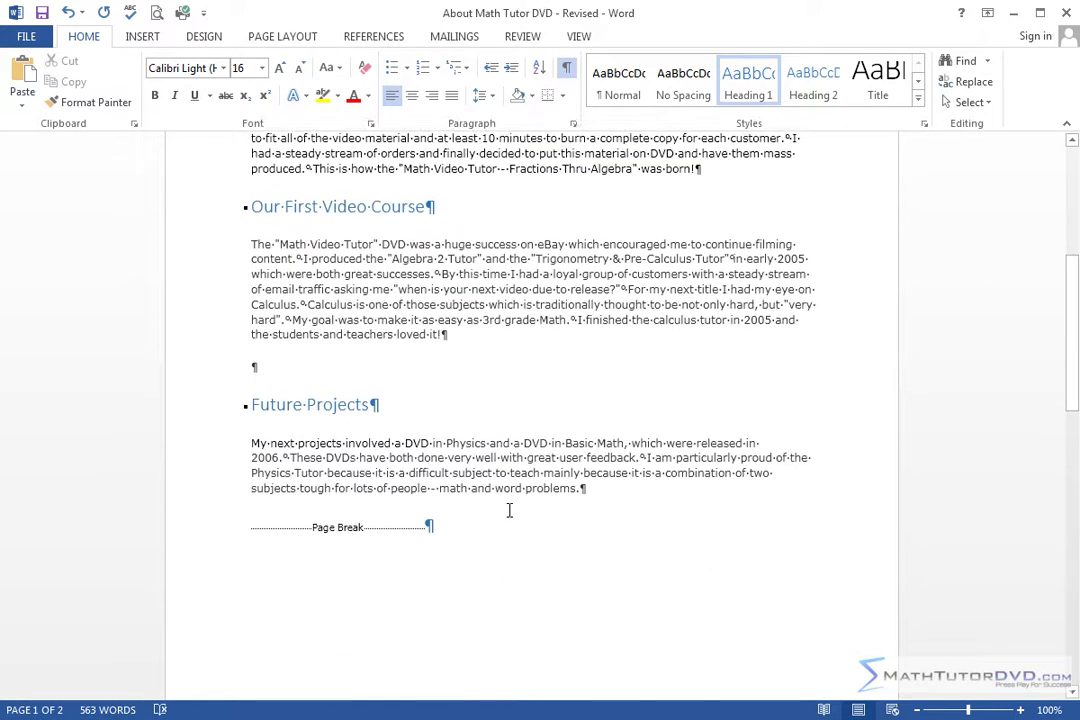
pyautogui.scroll(-3, 500, 450)
pyautogui.click(566, 68)
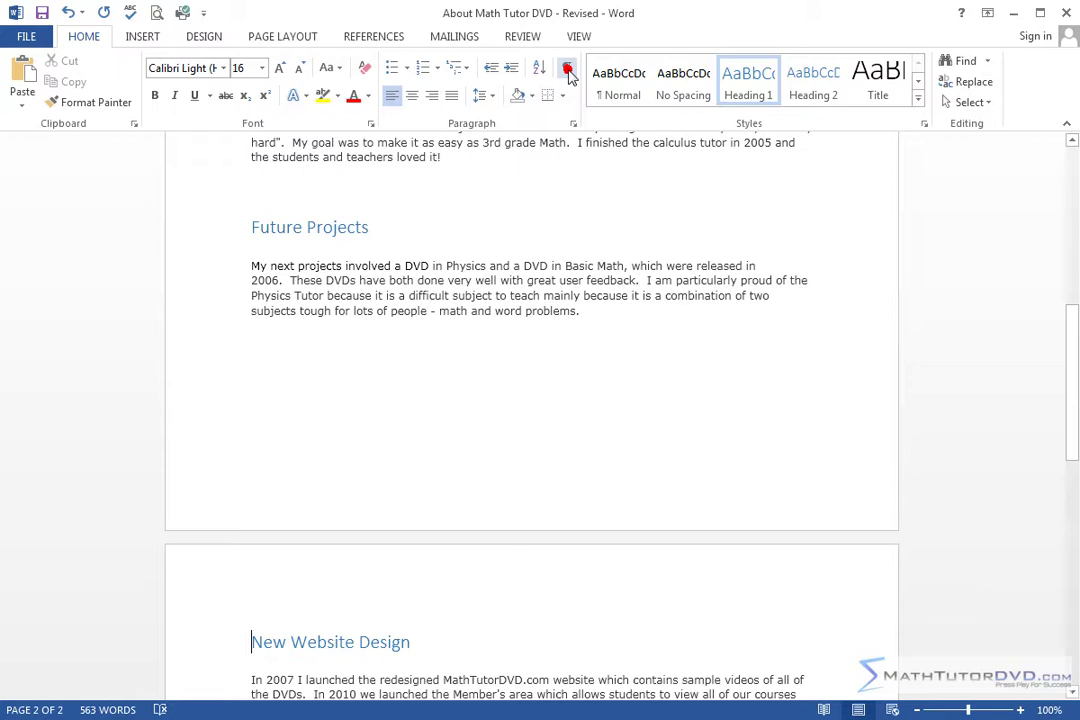
pyautogui.click(566, 70)
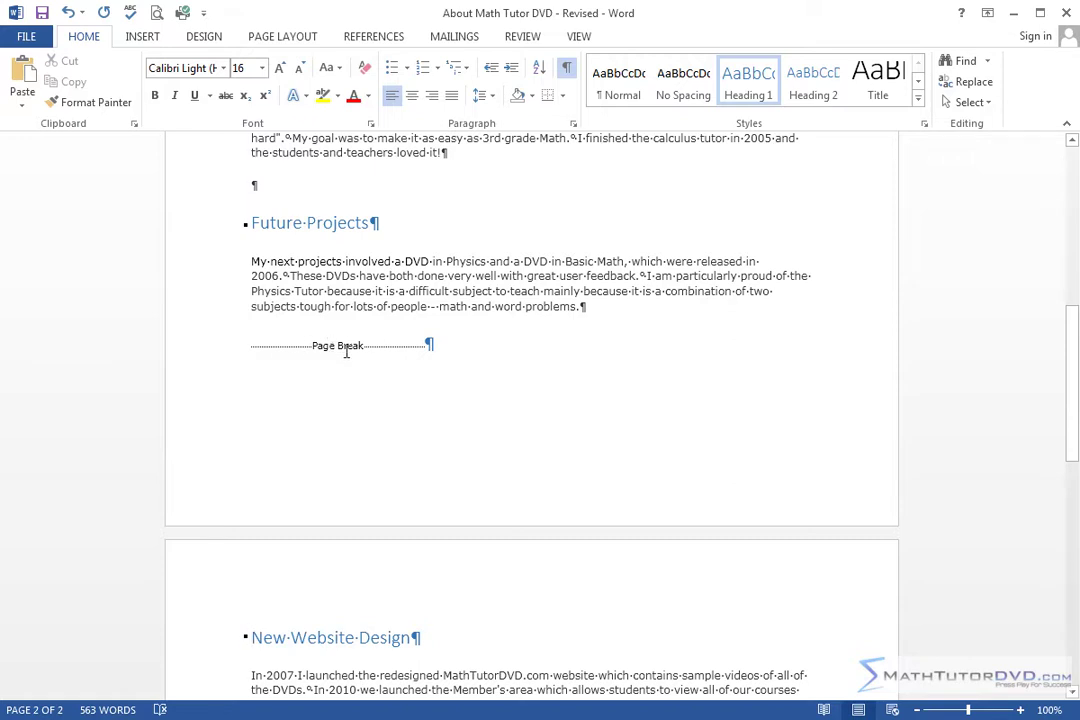
pyautogui.click(566, 67)
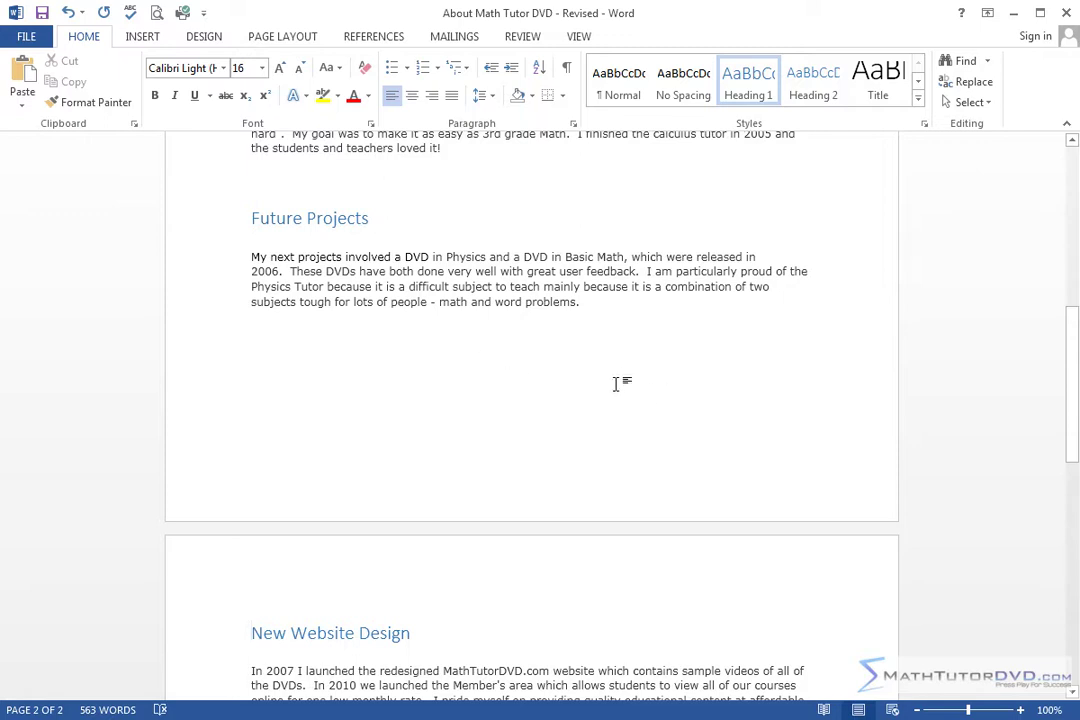
# Step: Display the formatting marks and delete the page break and its leftover empty paragraph above New Website Design
pyautogui.click(567, 70)
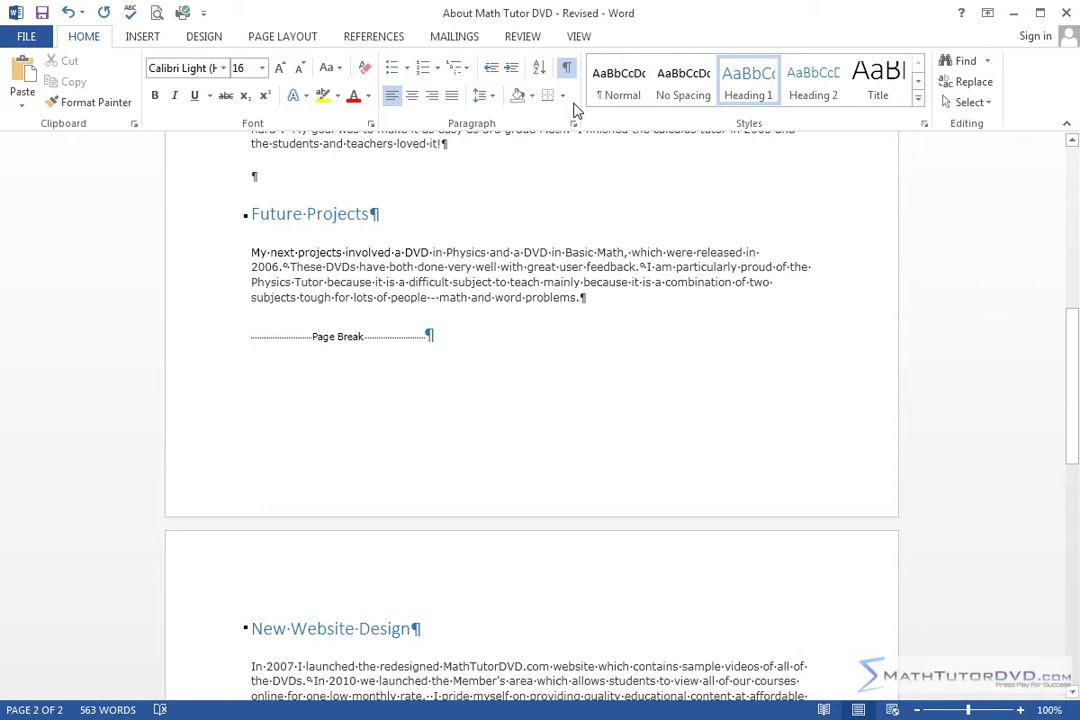
pyautogui.click(425, 336)
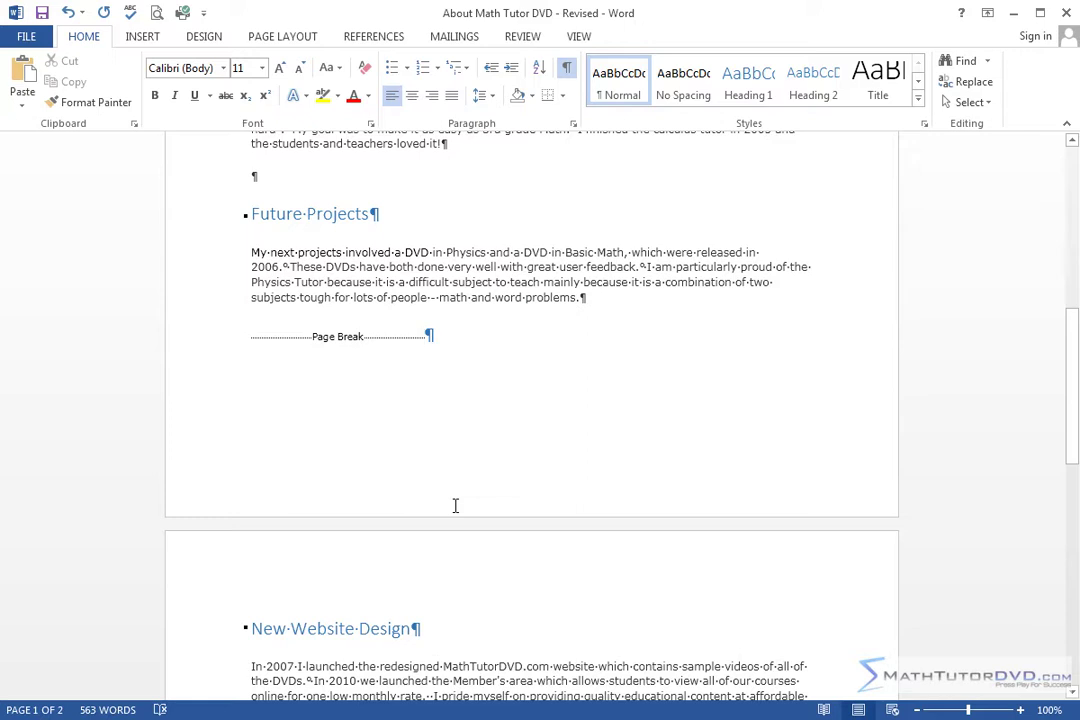
pyautogui.press('BackSpace')
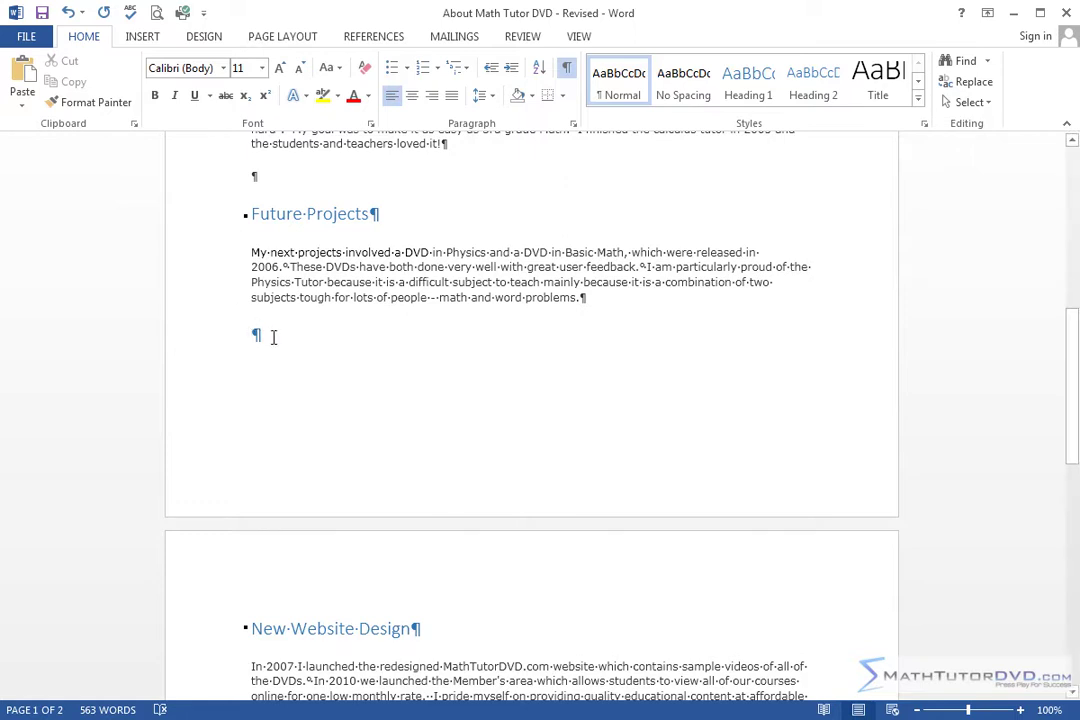
pyautogui.press('Delete')
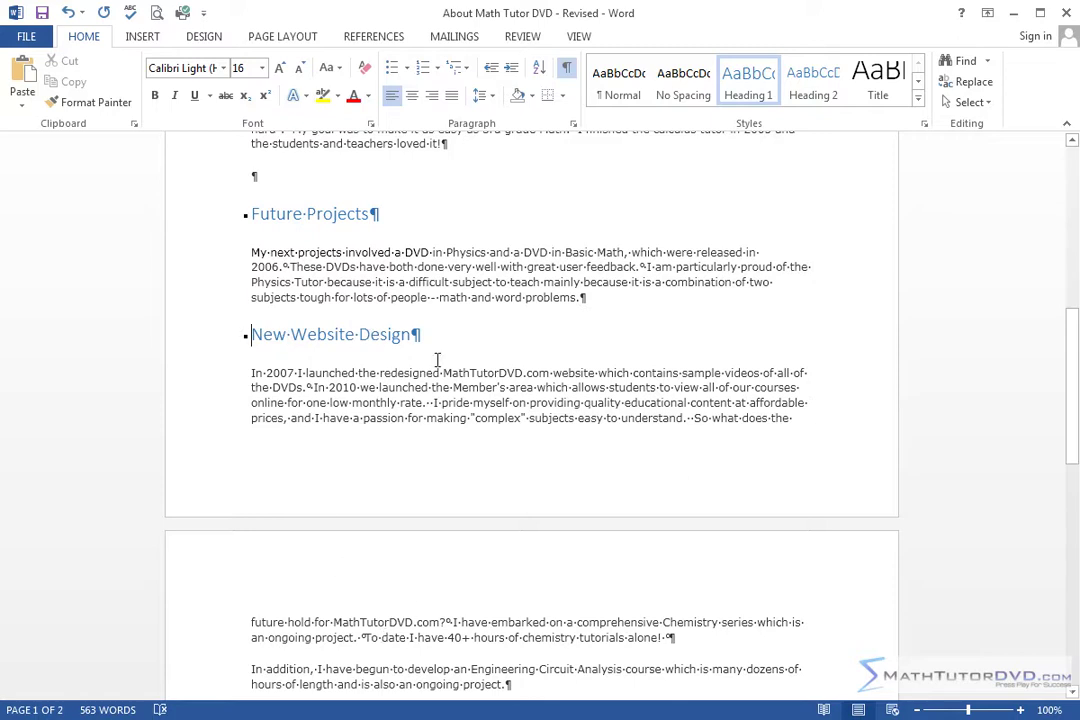
# Step: Check the words "So what does the" where the sentence splits across pages, and hide the formatting marks
pyautogui.moveTo(693, 420); pyautogui.dragTo(793, 418)
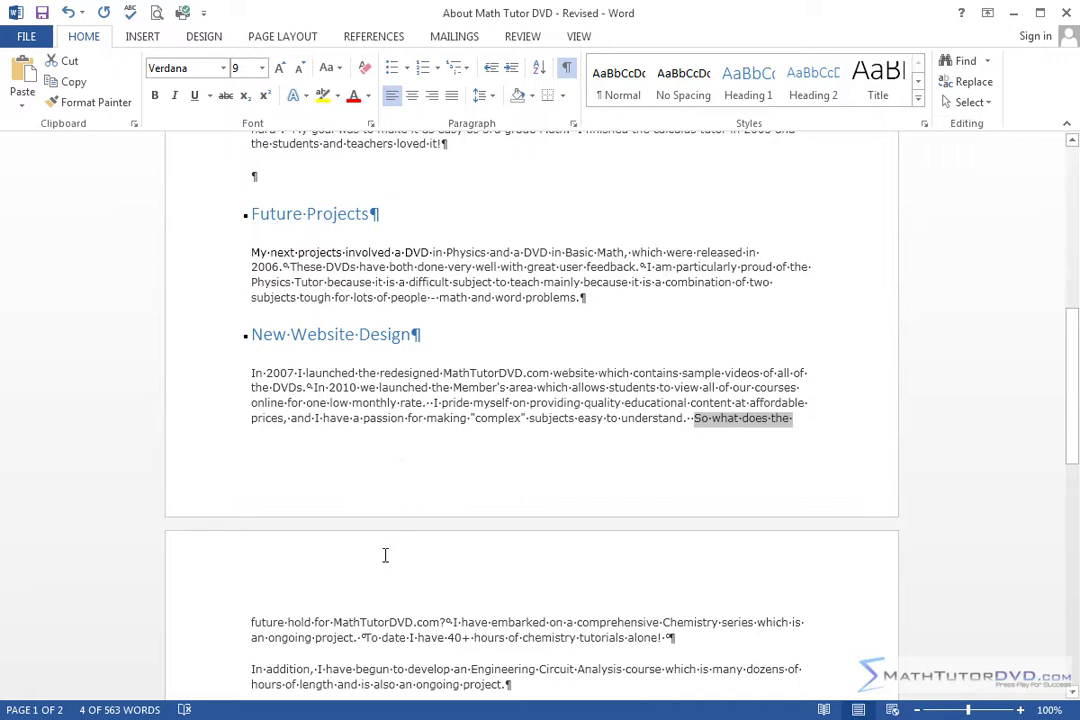
pyautogui.click(489, 419)
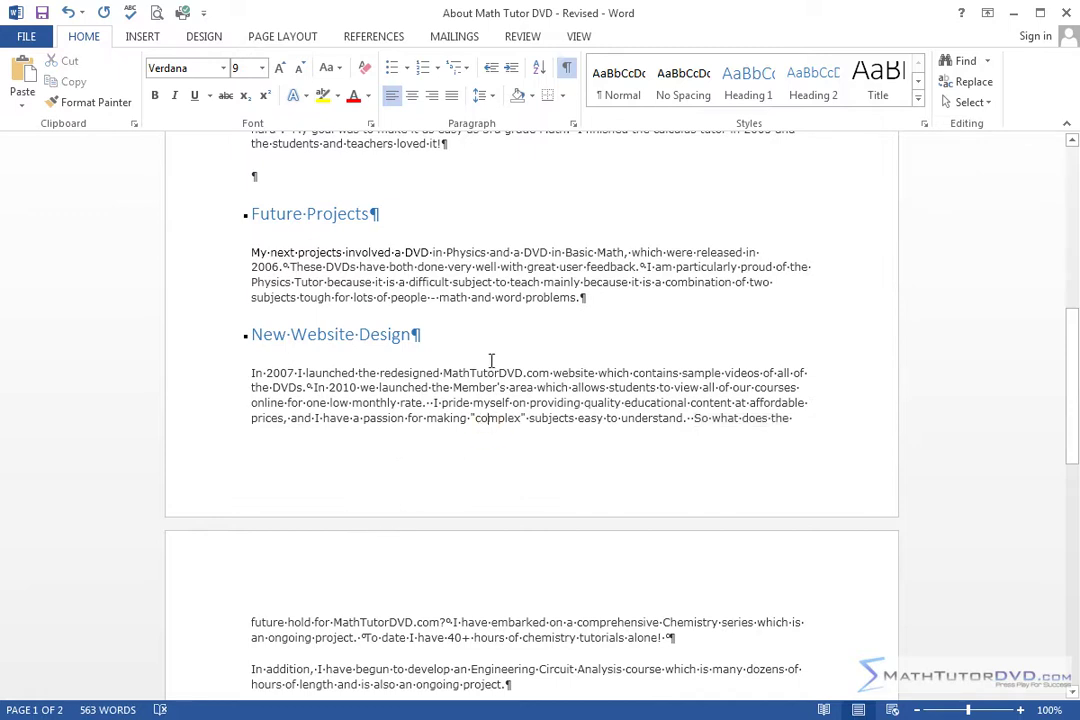
pyautogui.hotkey('ctrl', 'shift', '8')
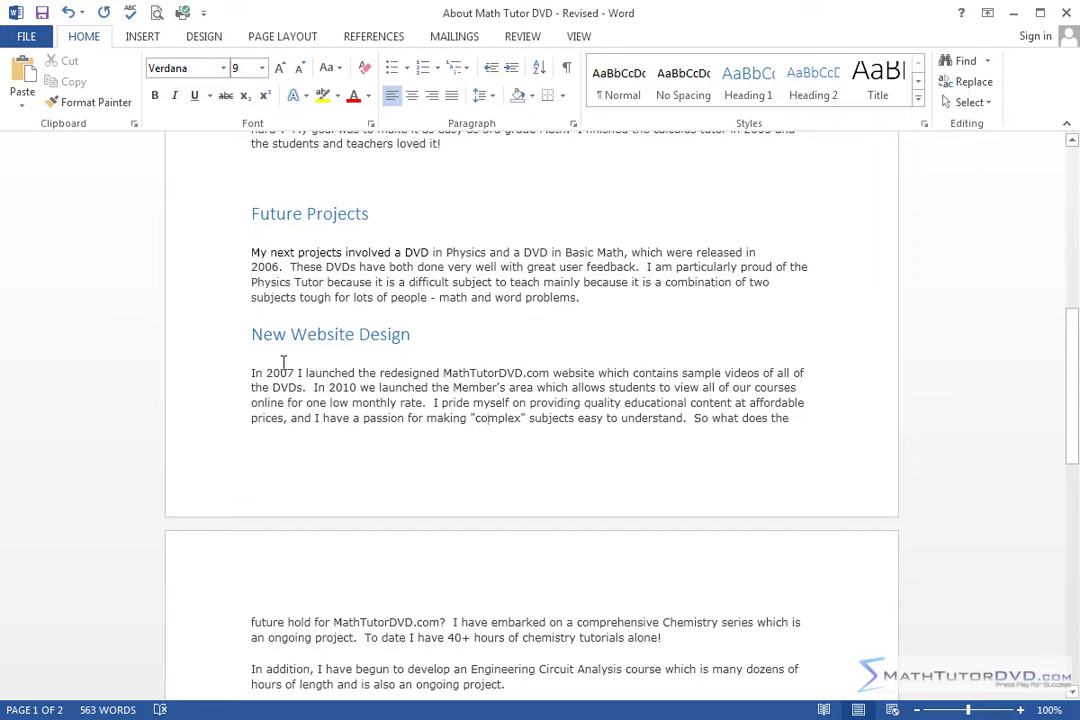
pyautogui.click(250, 334)
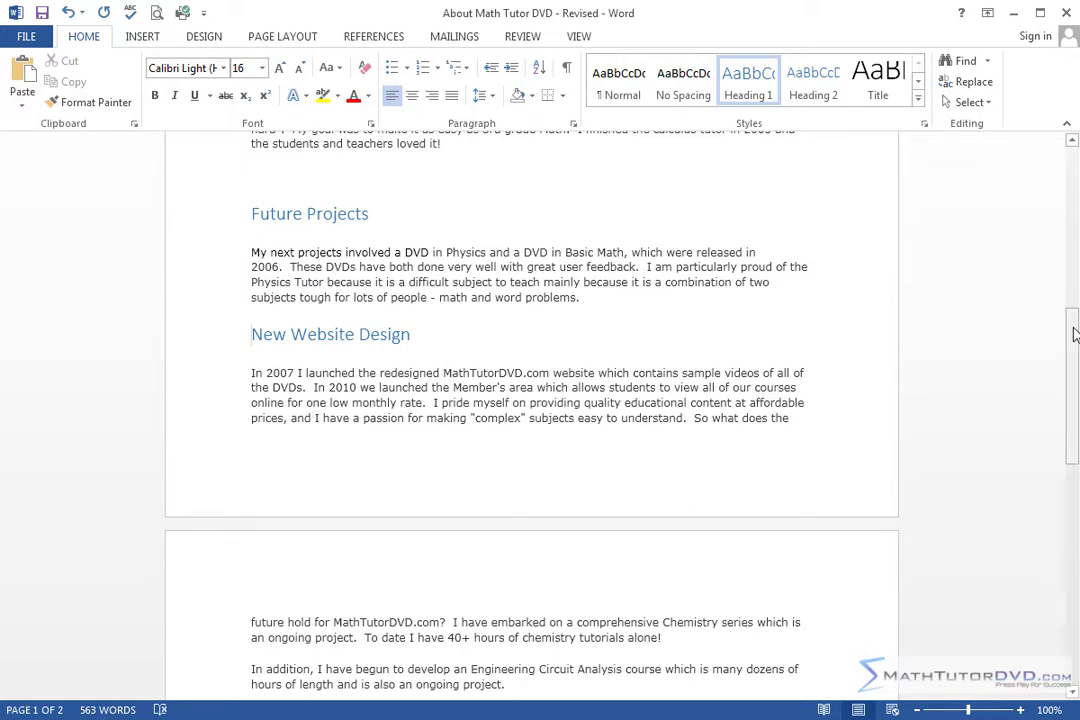
pyautogui.moveTo(1075, 335); pyautogui.dragTo(1072, 324)
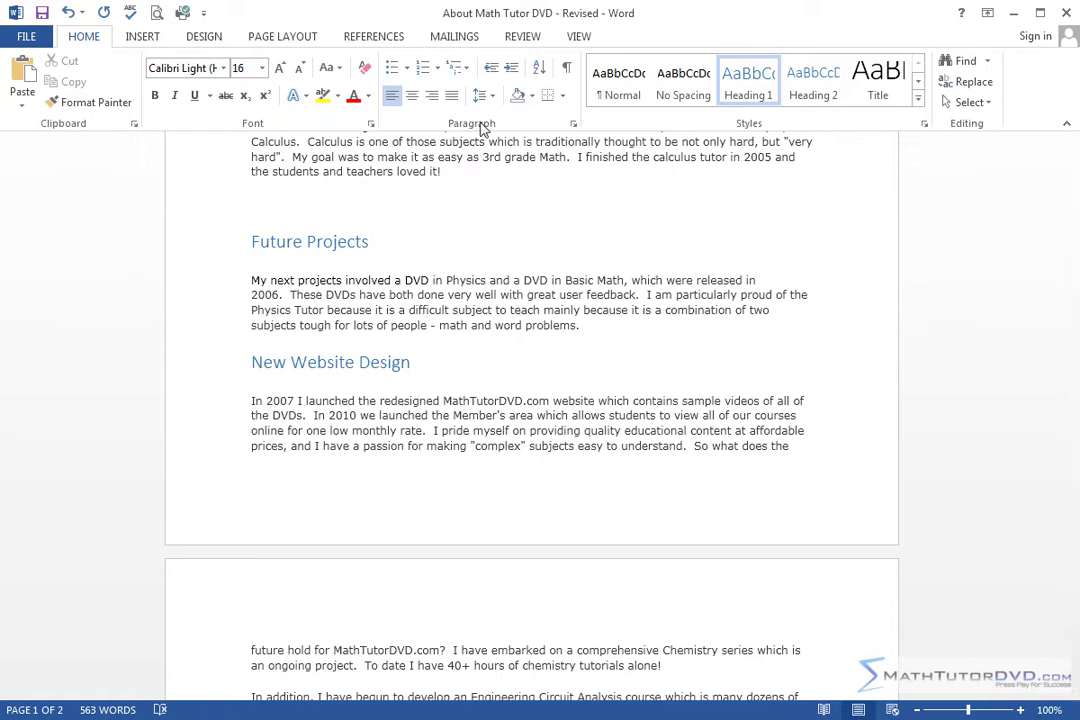
pyautogui.click(574, 125)
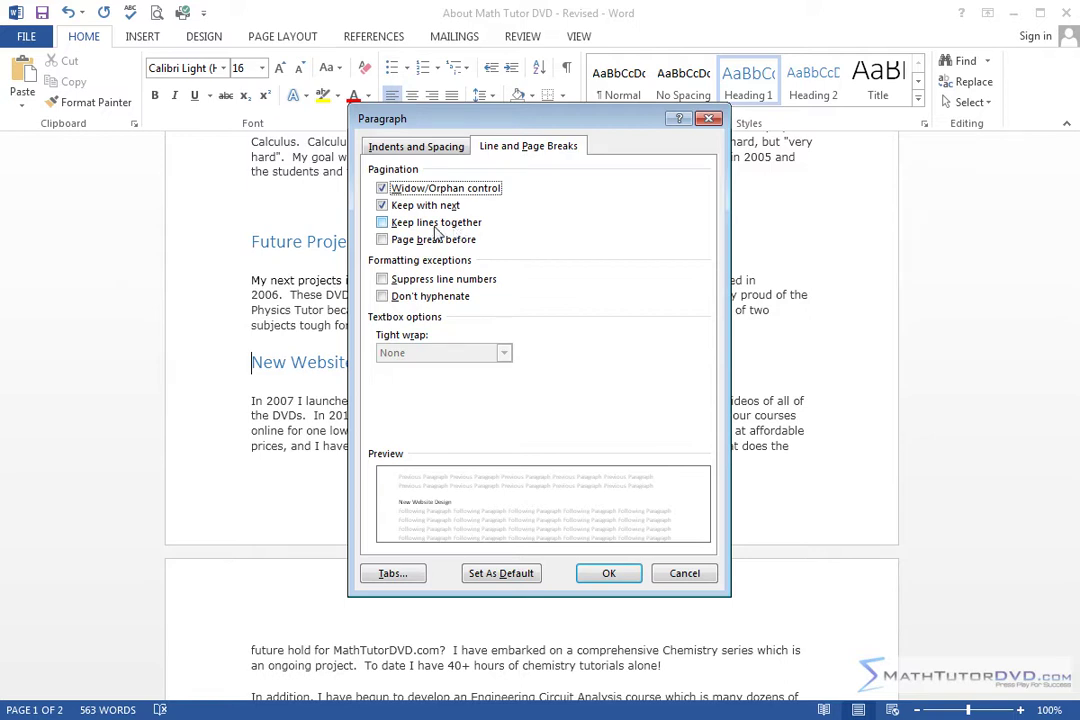
pyautogui.click(382, 224)
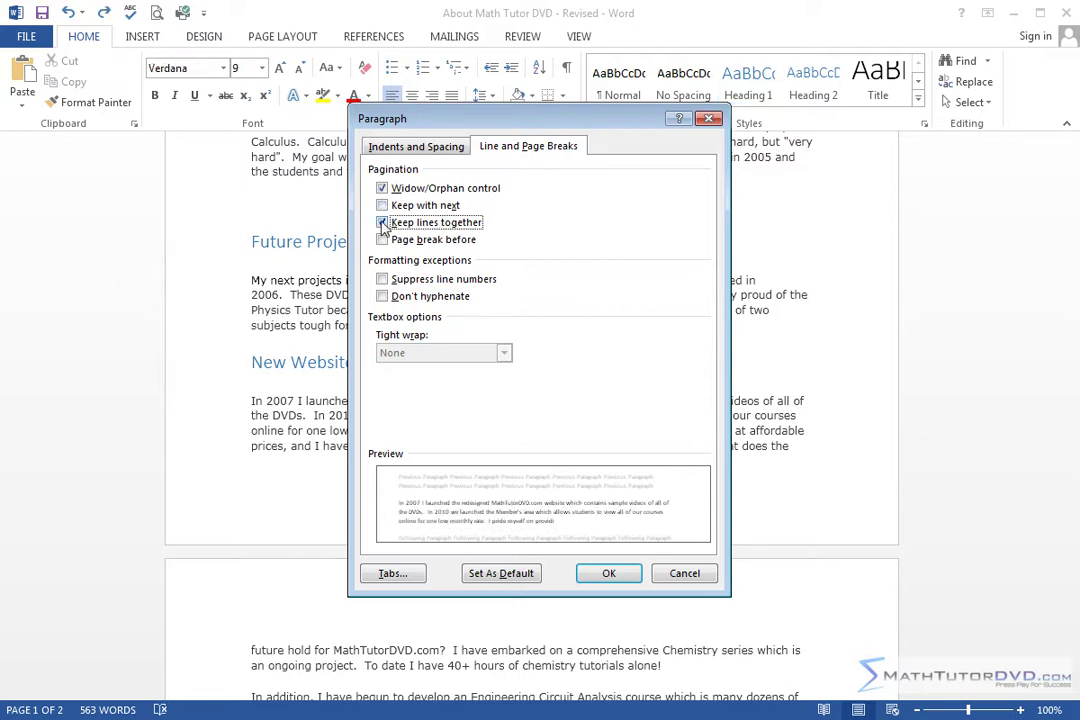
pyautogui.click(382, 224)
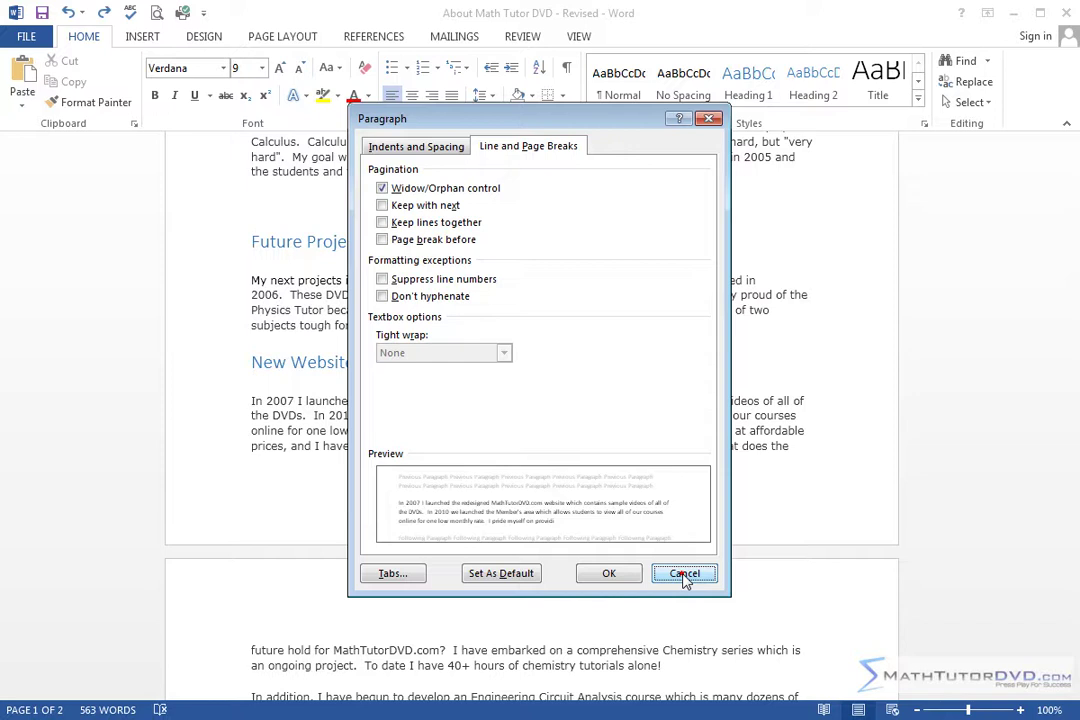
pyautogui.click(683, 573)
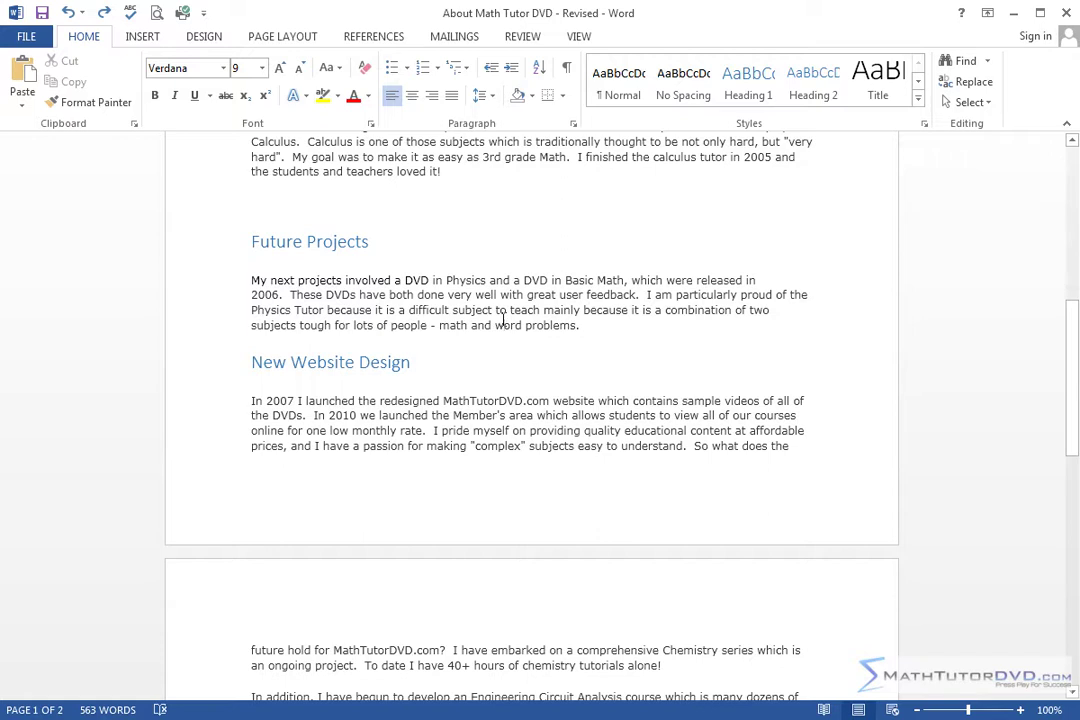
# Step: Select the entire document and turn on Keep lines together for all its paragraphs
pyautogui.hotkey('ctrl', 'a')
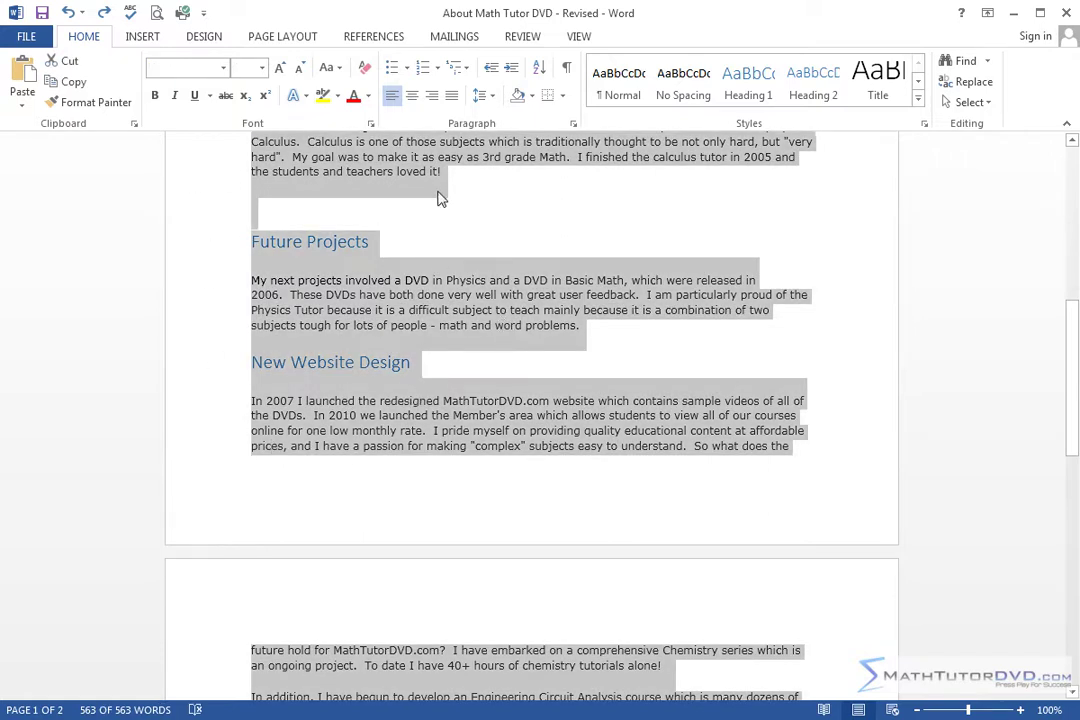
pyautogui.click(573, 123)
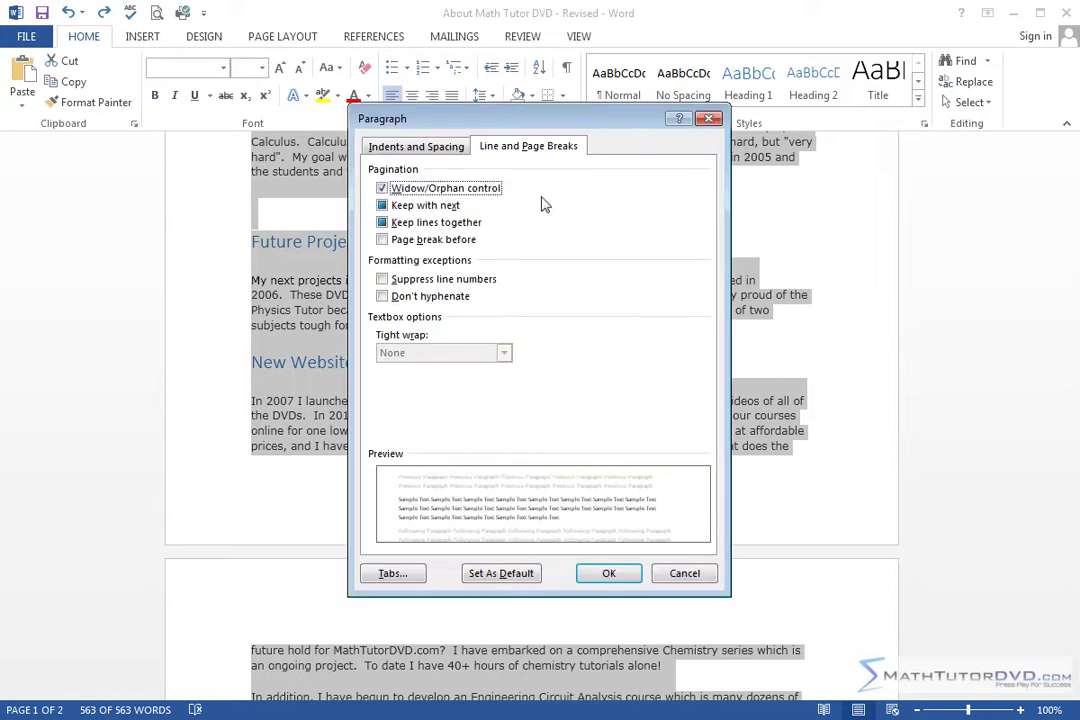
pyautogui.click(383, 222)
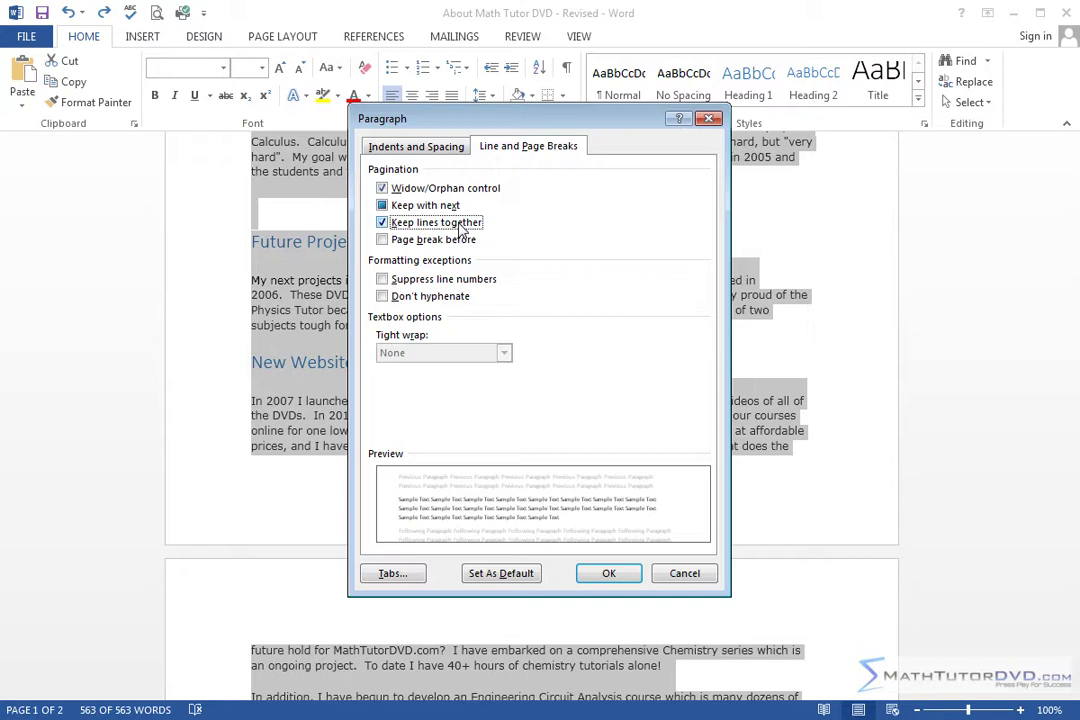
pyautogui.click(612, 573)
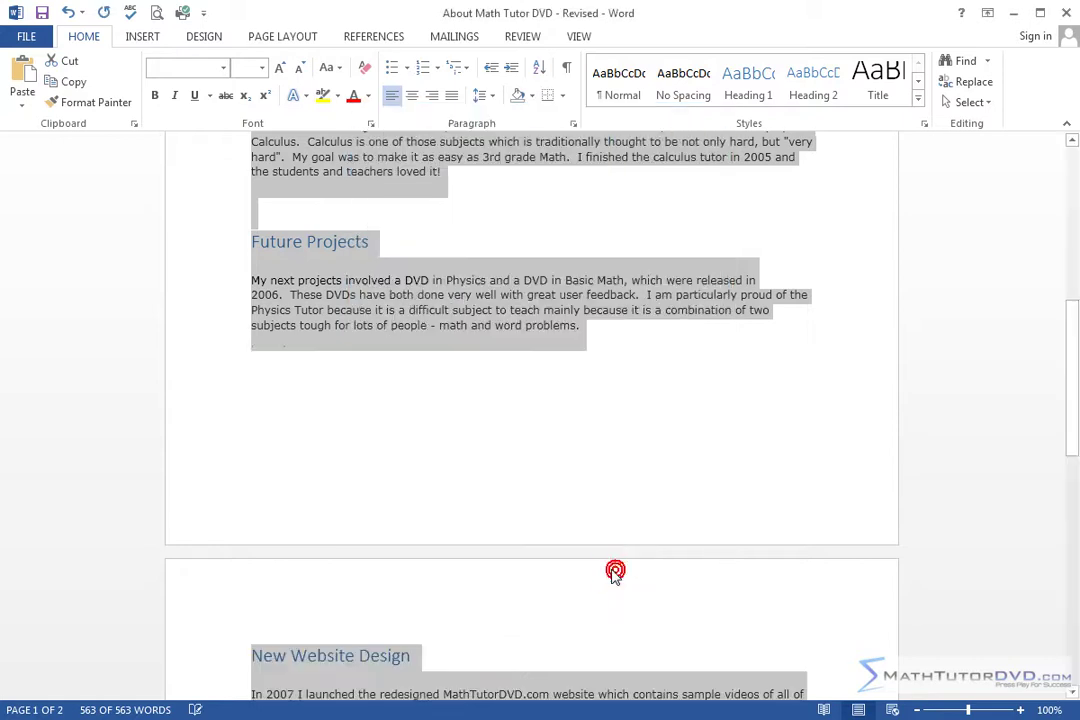
pyautogui.click(452, 471)
pyautogui.scroll(-2, 465, 566)
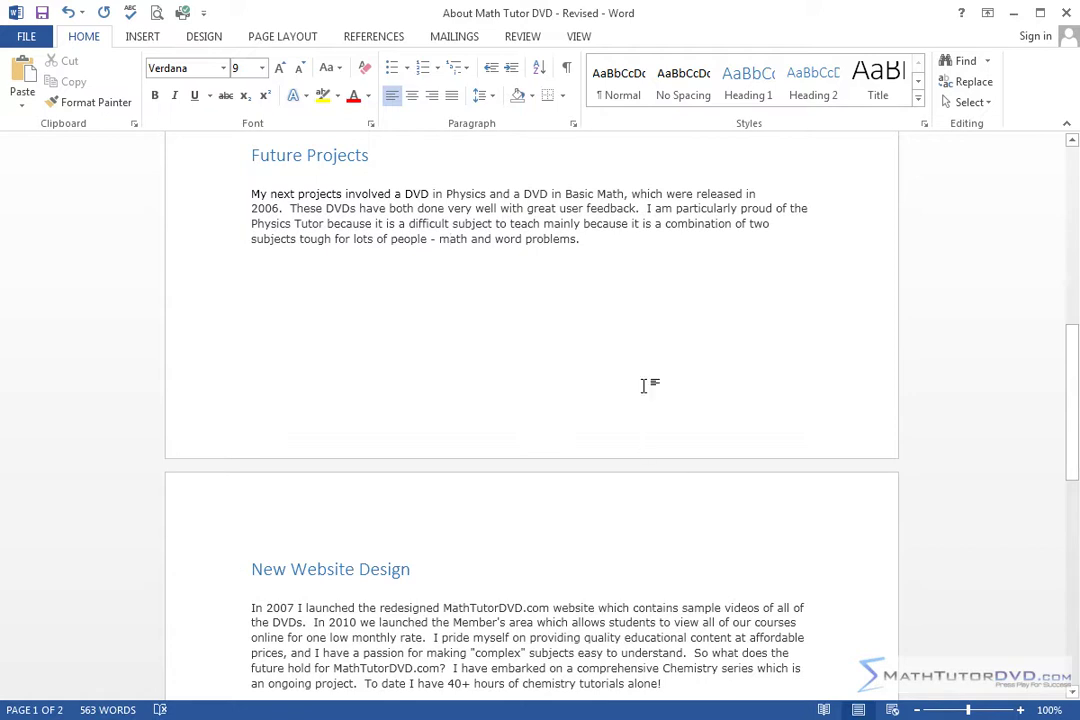
# Step: Show and hide the formatting marks to check for a manual page break between Future Projects and New Website Design
pyautogui.click(566, 68)
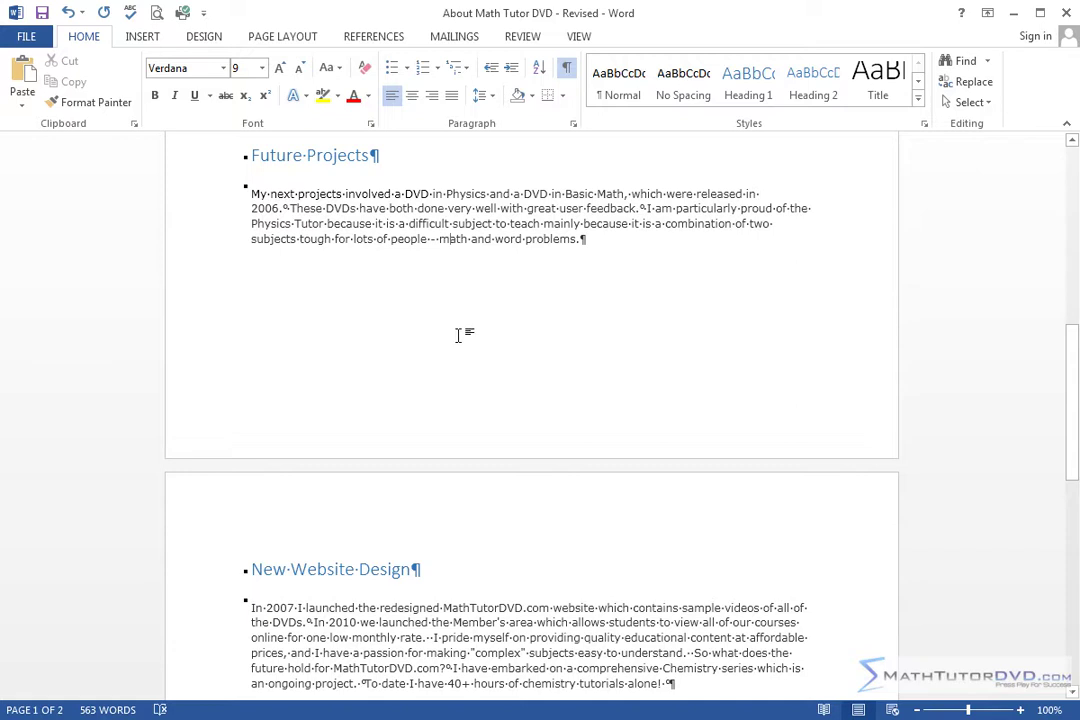
pyautogui.scroll(-1, 458, 335)
pyautogui.hotkey('ctrl', 'shift', '8')
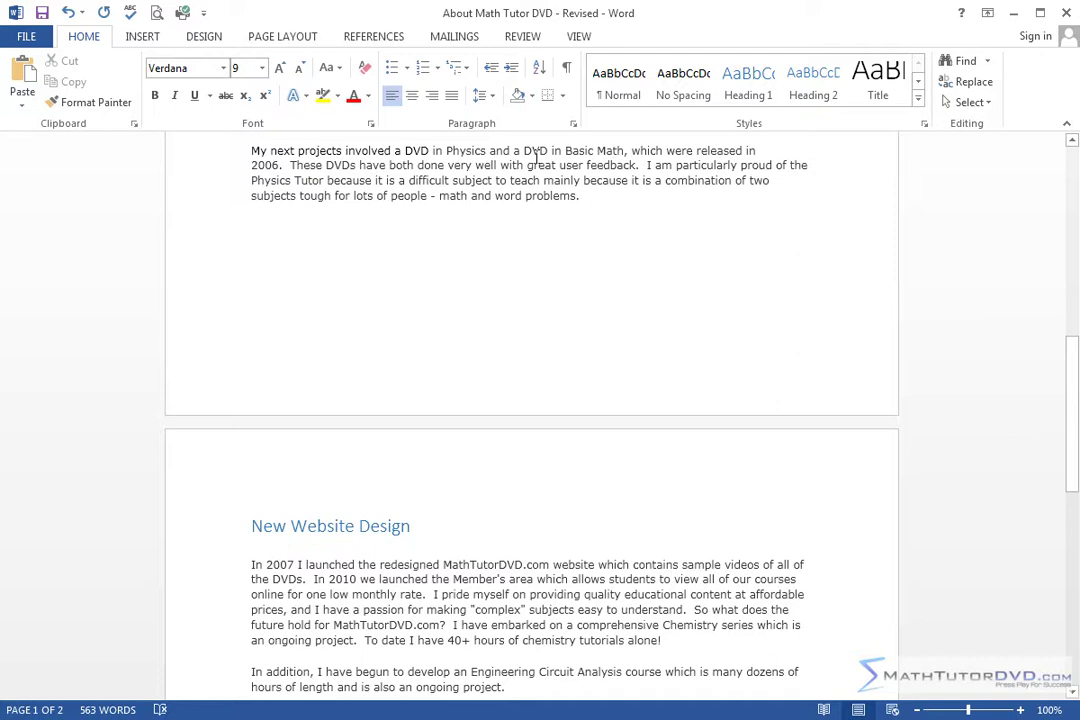
# Step: Inspect the pagination options of the Future Projects paragraph, and review how the text splits across both pages
pyautogui.click(573, 123)
pyautogui.click(382, 223)
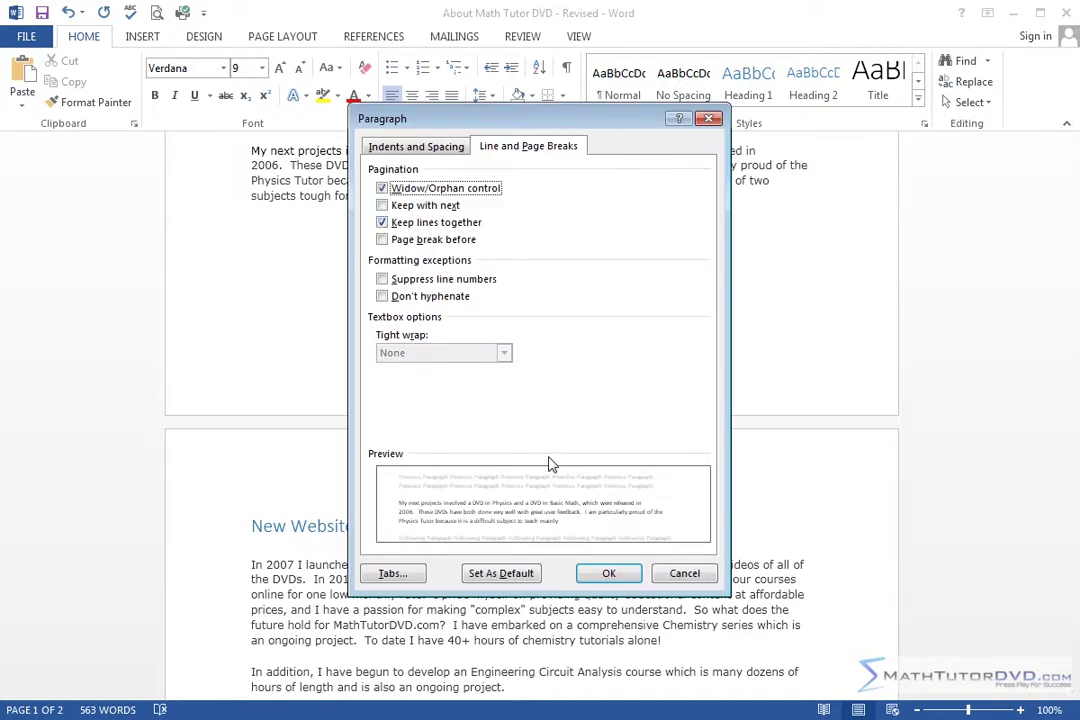
pyautogui.click(686, 575)
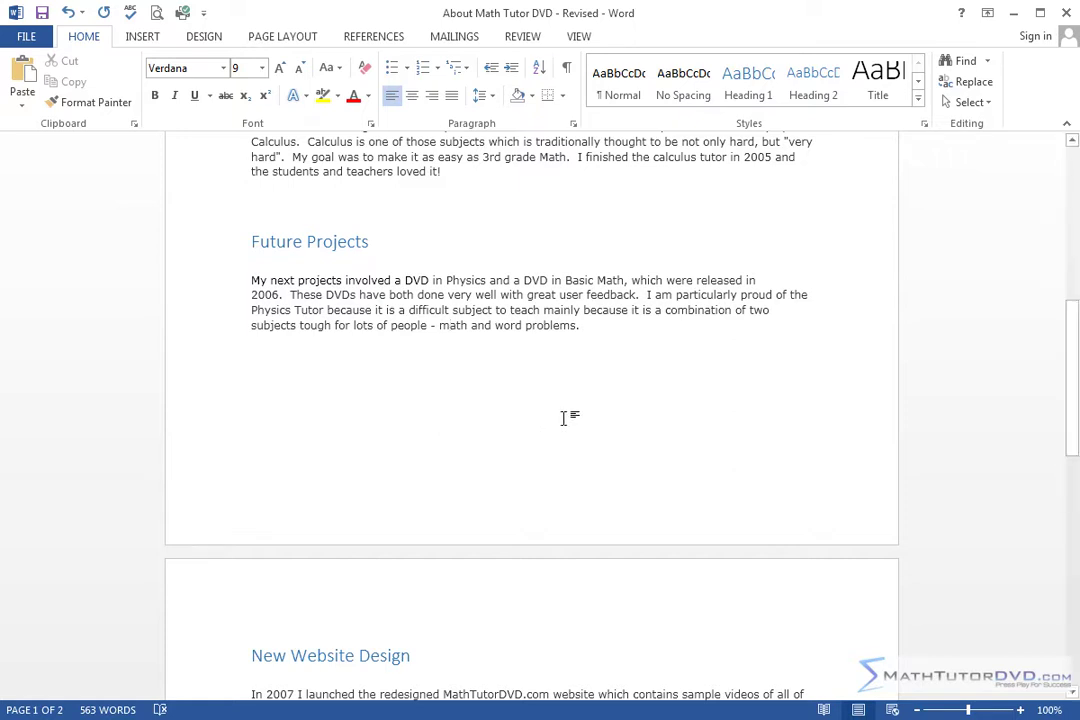
pyautogui.scroll(8, 565, 418)
pyautogui.scroll(-8, 554, 447)
pyautogui.scroll(-8, 554, 447)
pyautogui.scroll(9, 556, 443)
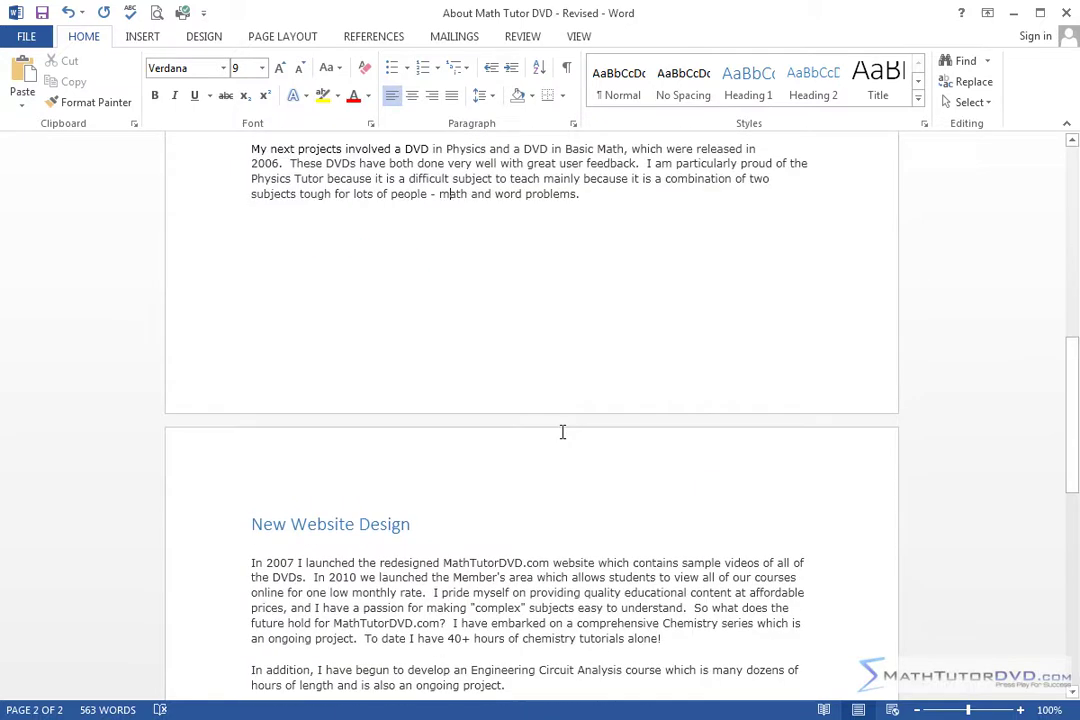
# Step: Examine the Widow/Orphan control and Keep lines together options for the Future Projects paragraph without changing them
pyautogui.click(574, 124)
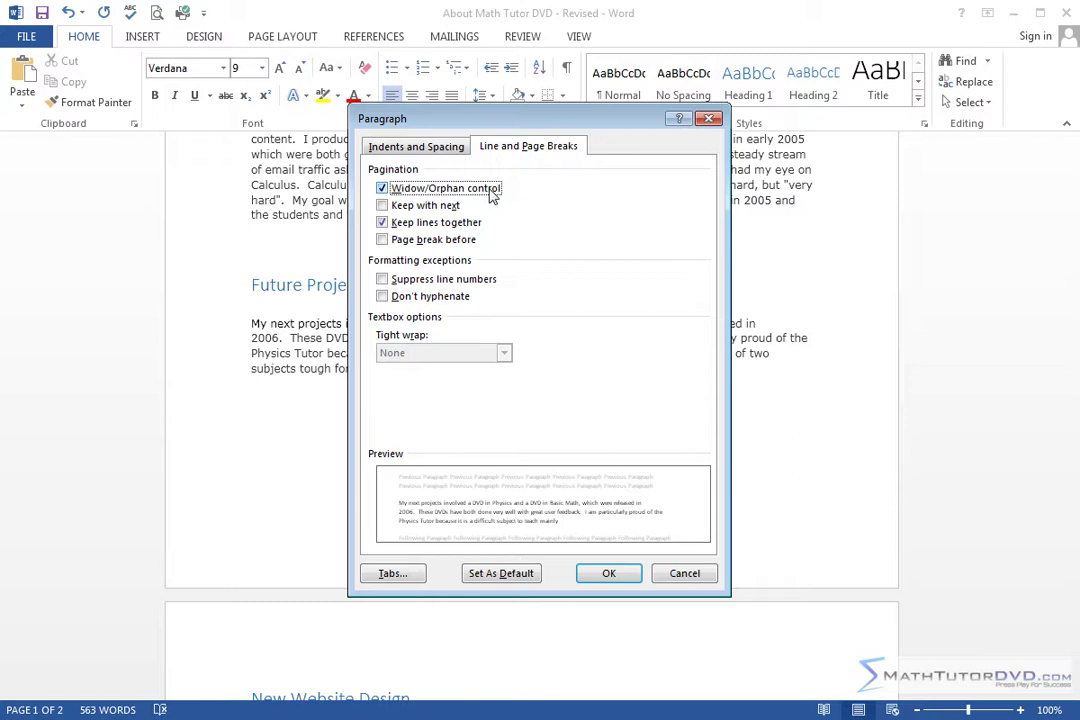
pyautogui.click(695, 573)
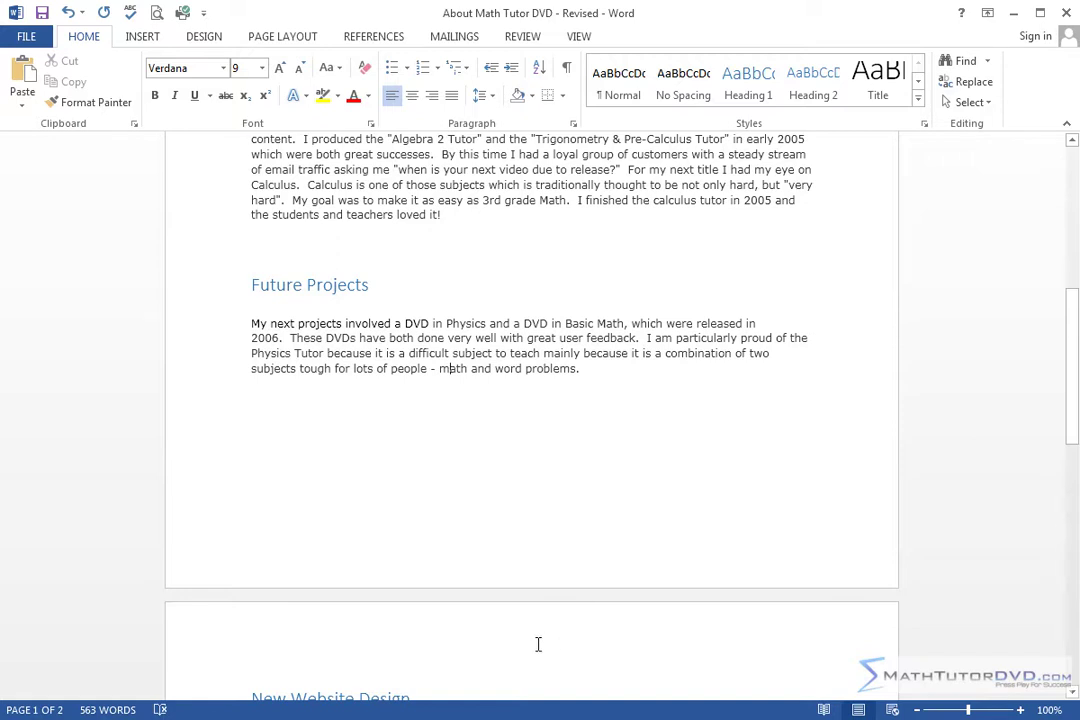
pyautogui.click(573, 123)
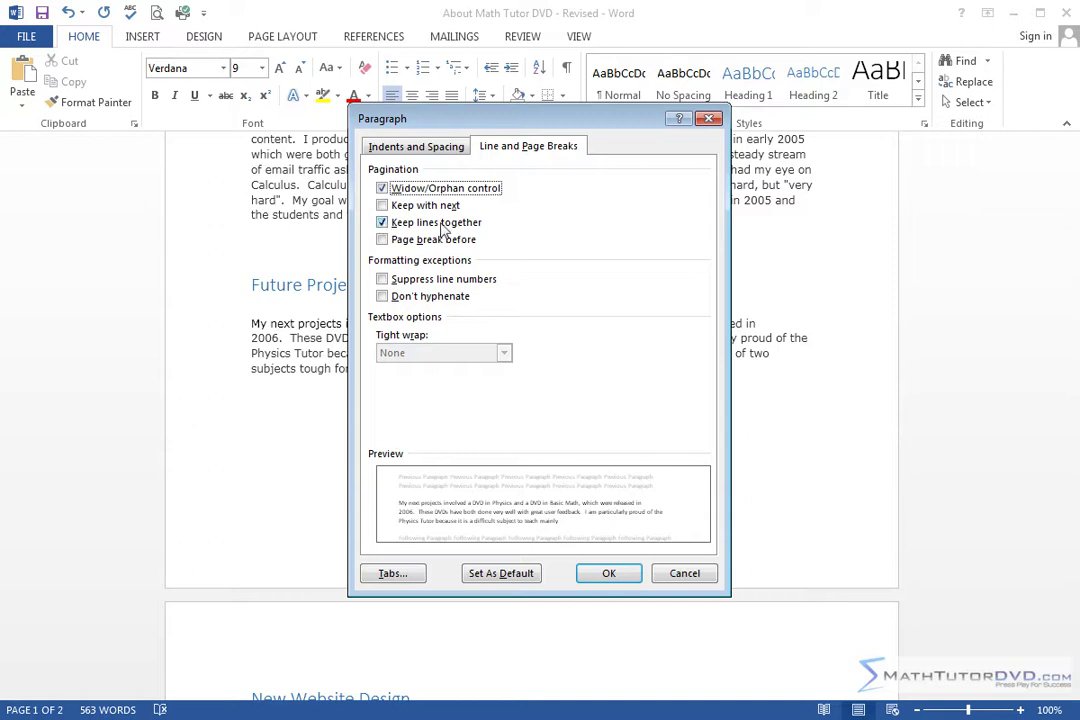
pyautogui.click(616, 575)
pyautogui.scroll(-5, 516, 549)
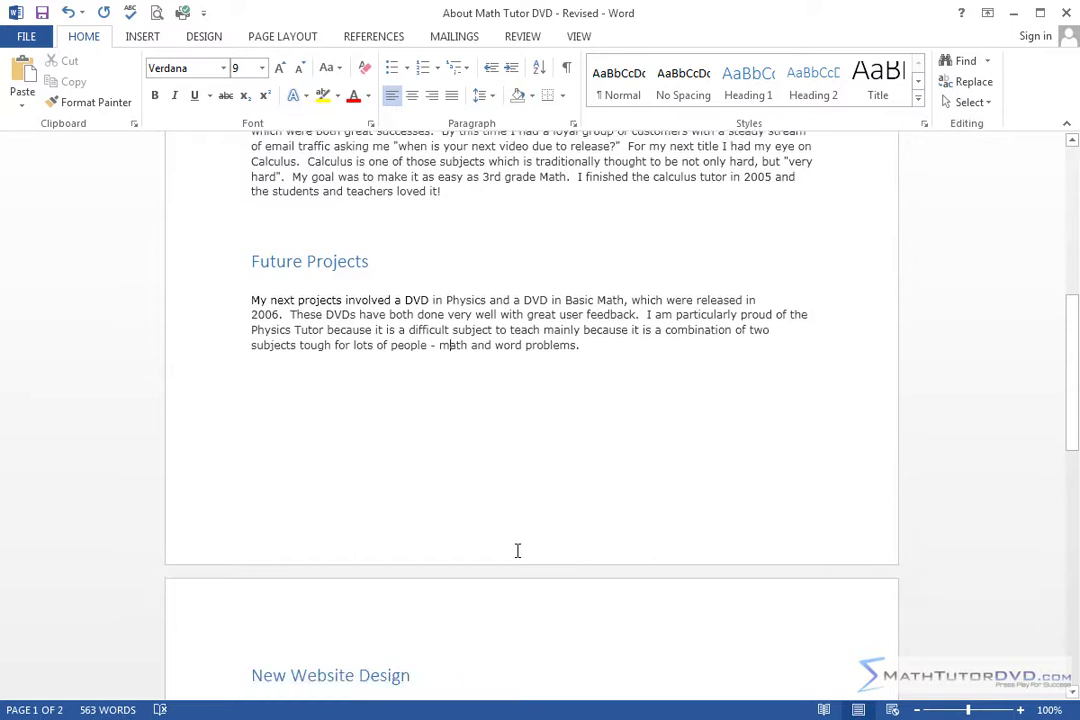
pyautogui.scroll(8, 511, 549)
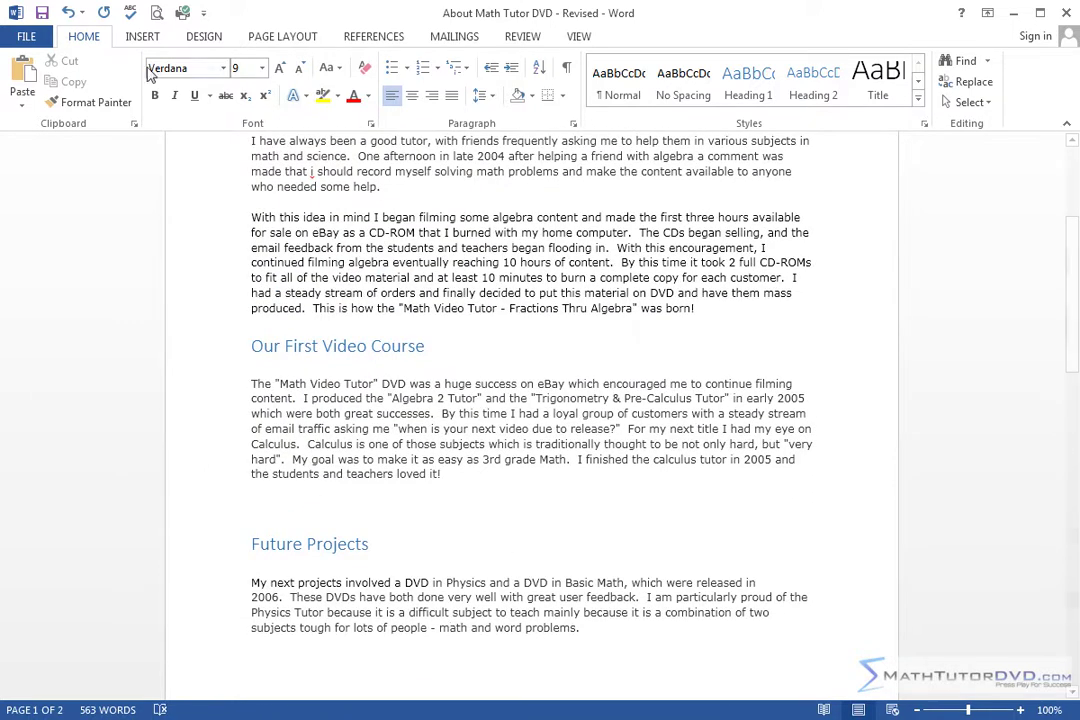
# Step: Show and hide the formatting marks around the Our First Video Course and Future Projects sections
pyautogui.click(142, 36)
pyautogui.click(82, 36)
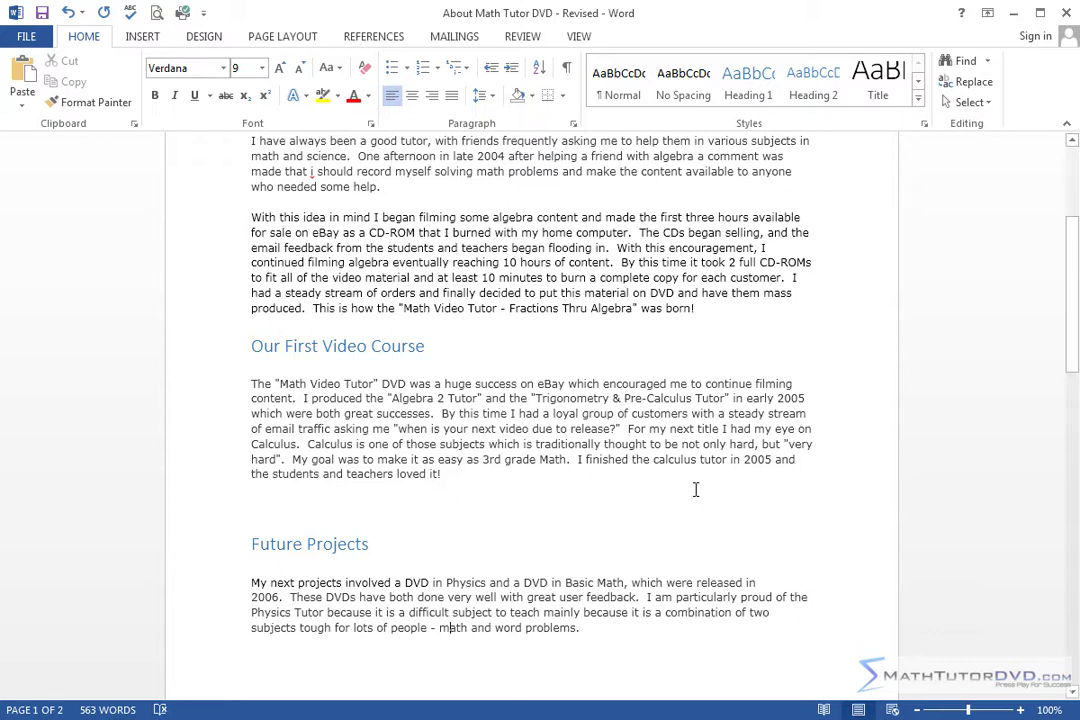
pyautogui.click(566, 67)
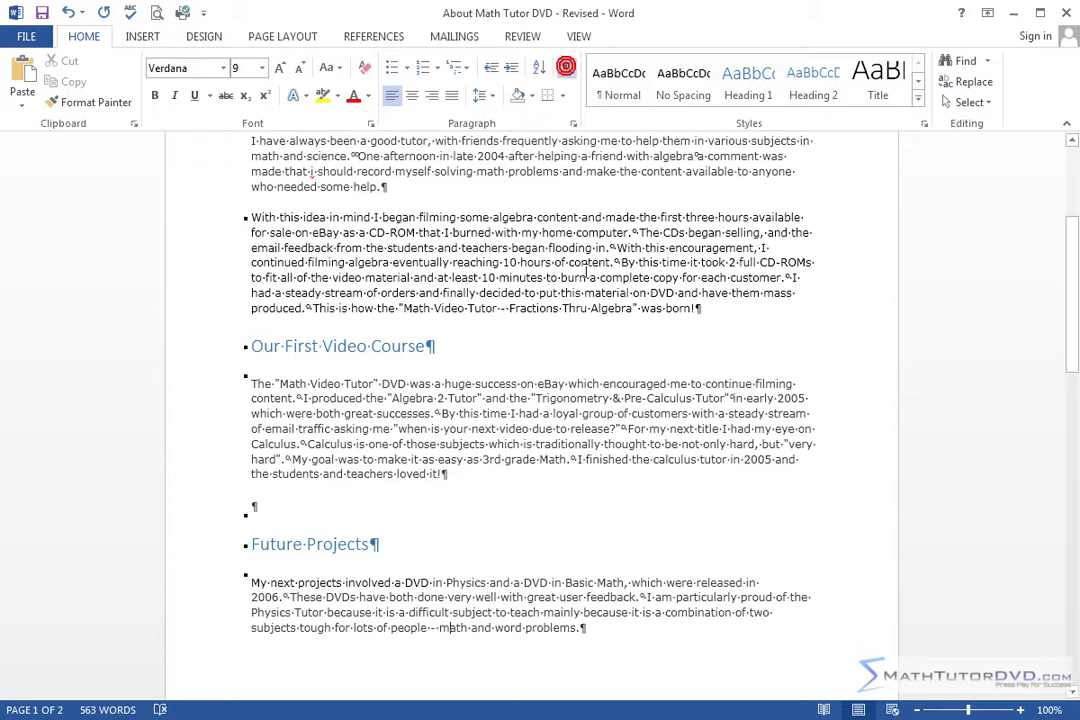
pyautogui.click(568, 65)
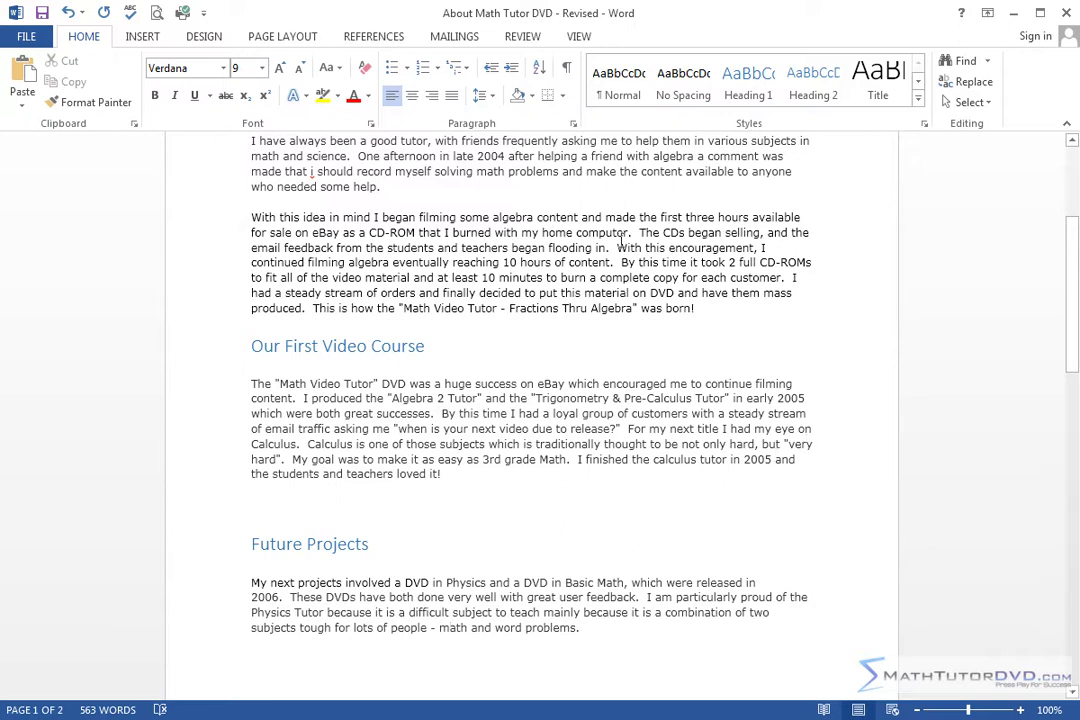